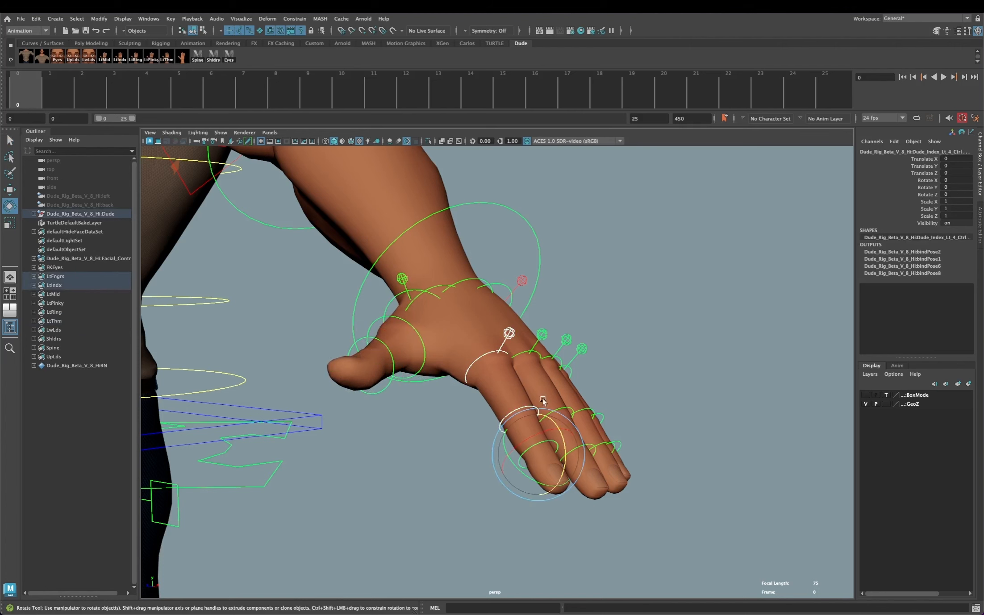
Step: Curl the left-hand fingers into a fist using the LtFngrs set, and adjust the index finger separately to Rotate Z about 66
drag(564, 450, 565, 443)
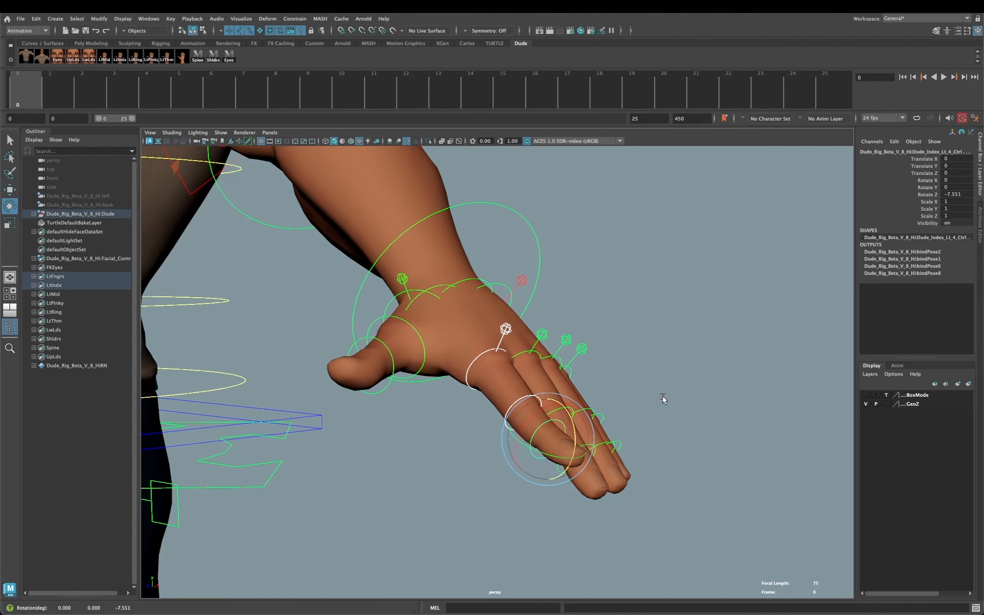
alt+drag(663, 398, 588, 426)
click(182, 58)
alt+drag(650, 373, 559, 358)
click(119, 57)
drag(431, 411, 475, 315)
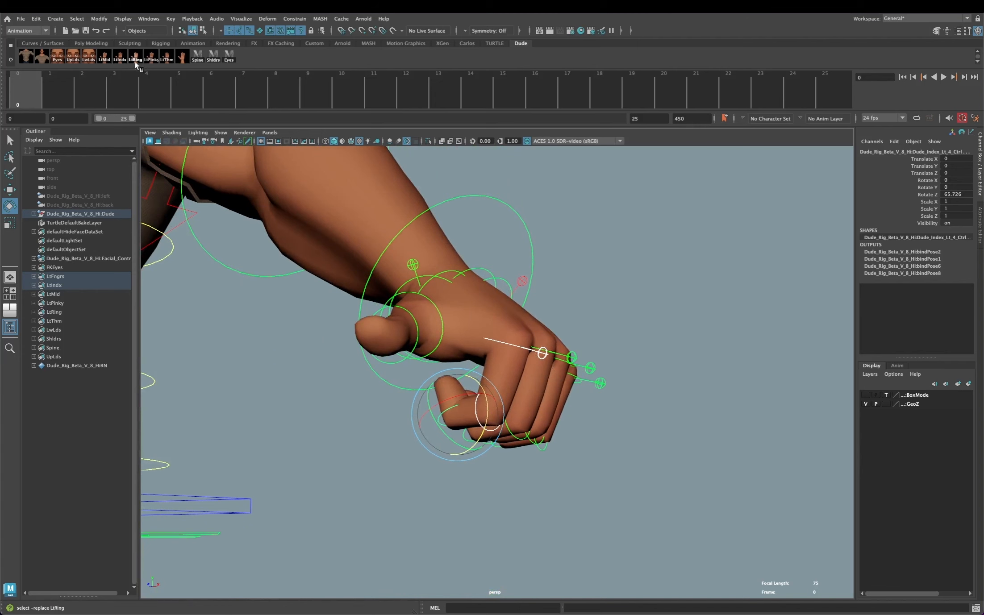
Step: Extend the left pinky out of the fist using its selection set, at Rotate Z about -5.6
click(151, 57)
alt+drag(622, 423, 634, 409)
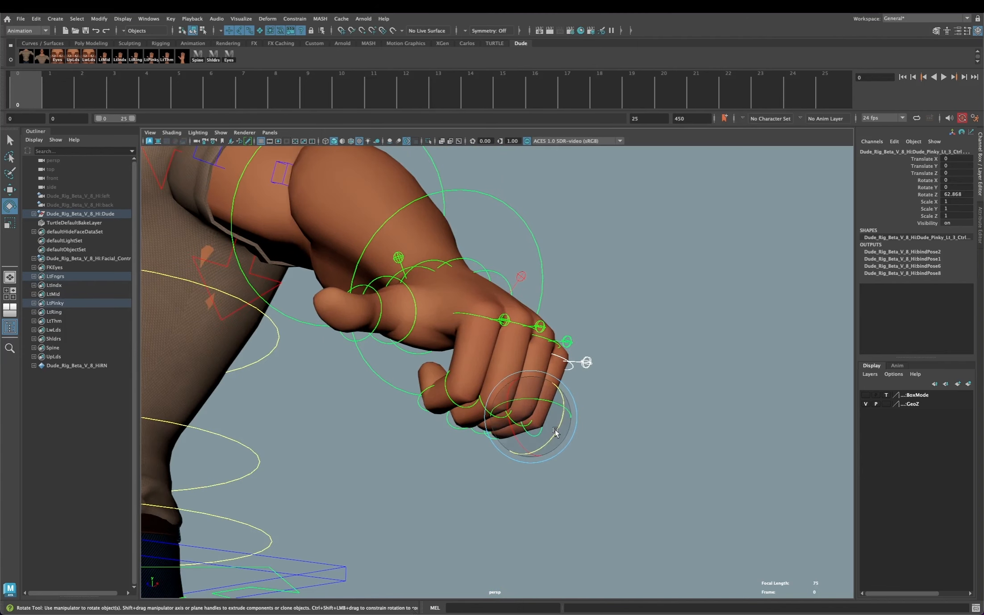
drag(557, 434, 719, 384)
Step: Rotate the left hand control to Rotate X about 76 so the palm turns up, and deselect it
click(504, 231)
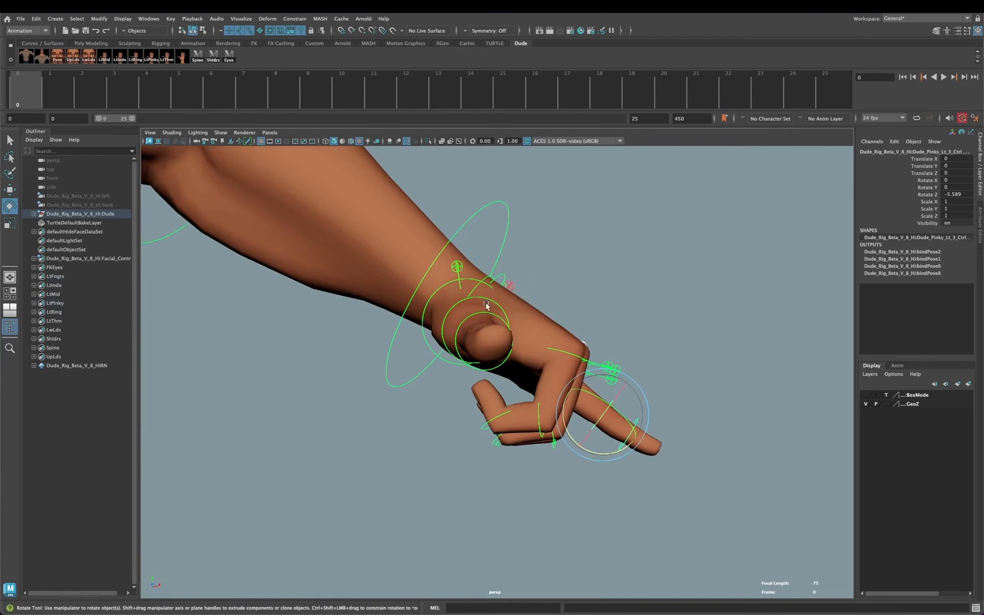
drag(504, 310, 566, 329)
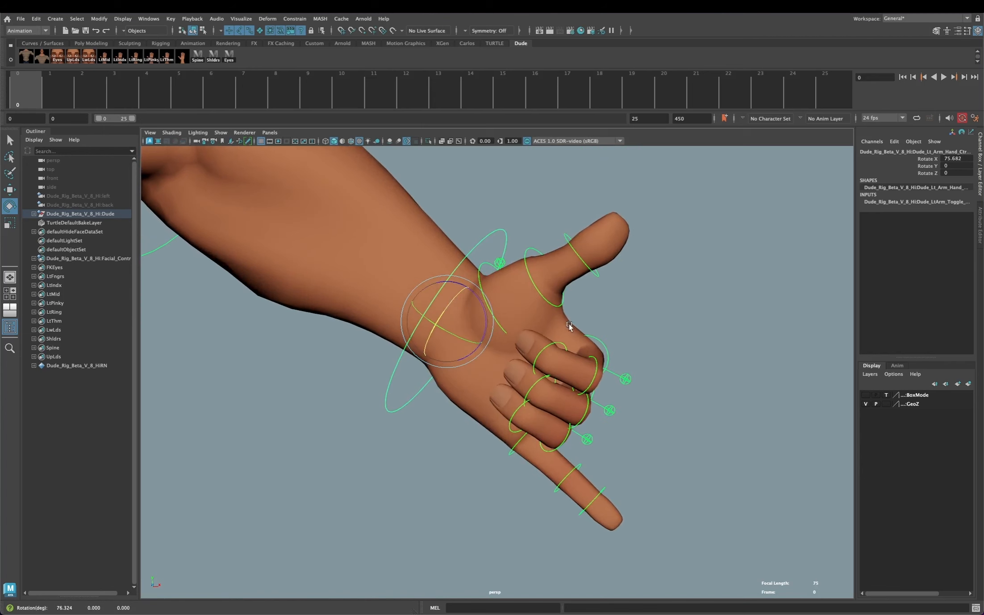
click(670, 373)
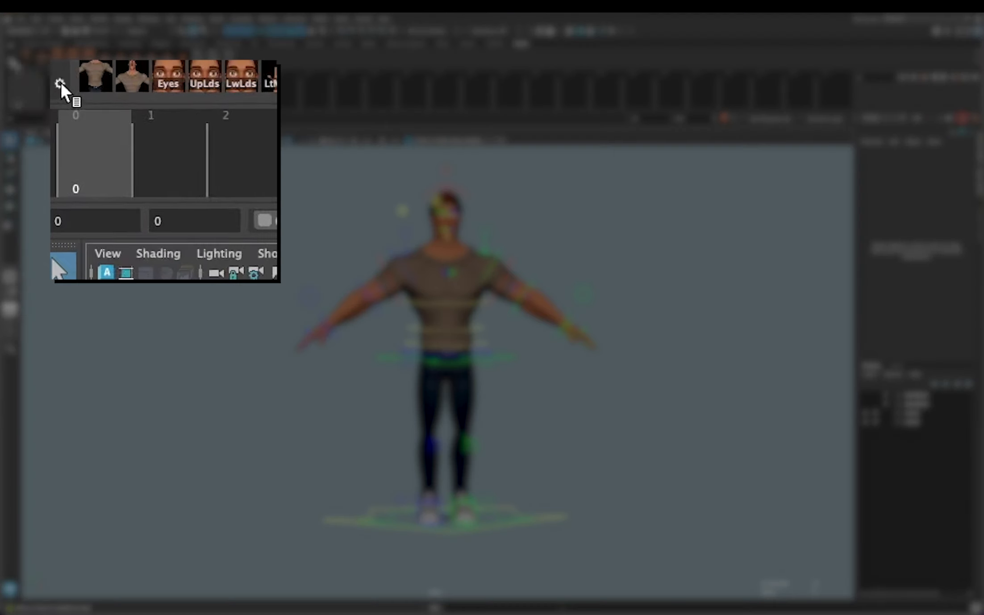
Step: Create a new shelf named Dude2
click(11, 59)
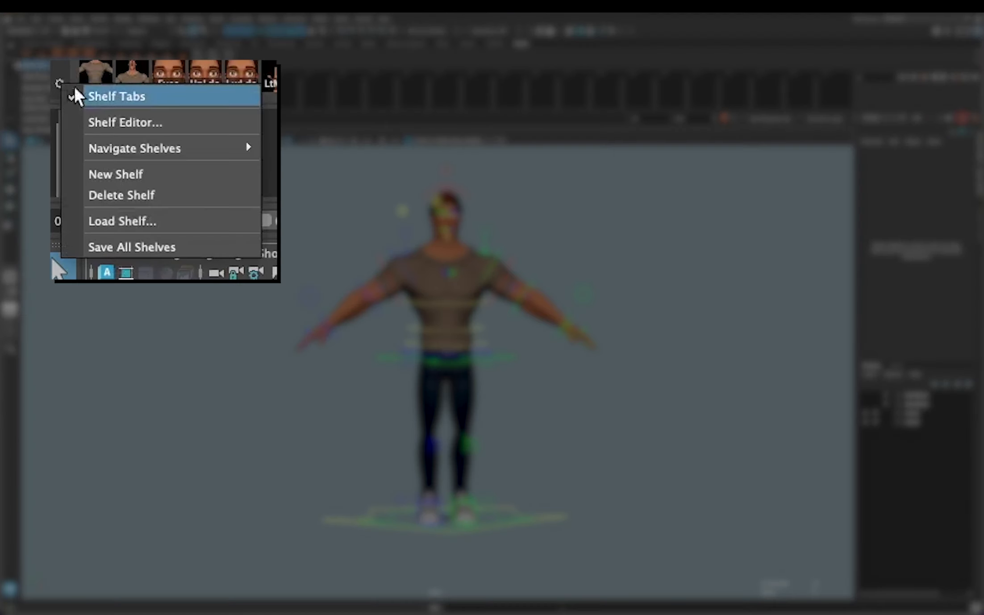
click(44, 99)
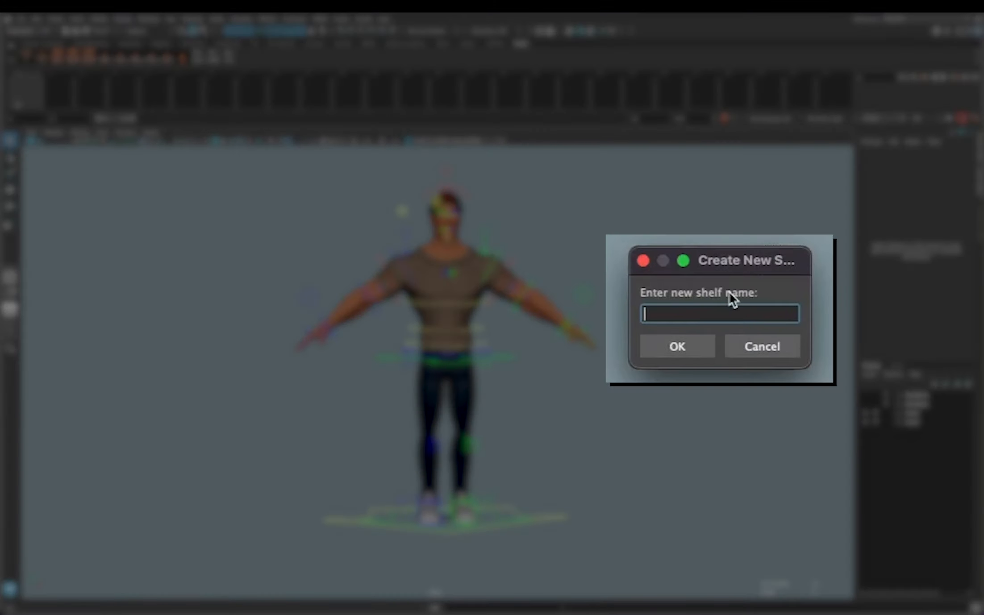
text(Dude2)
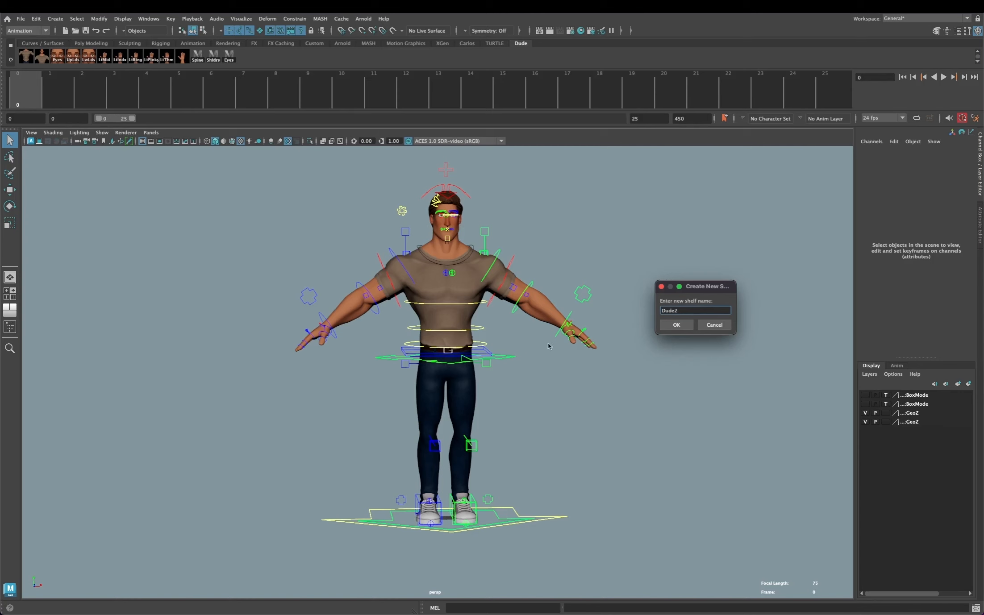
click(678, 326)
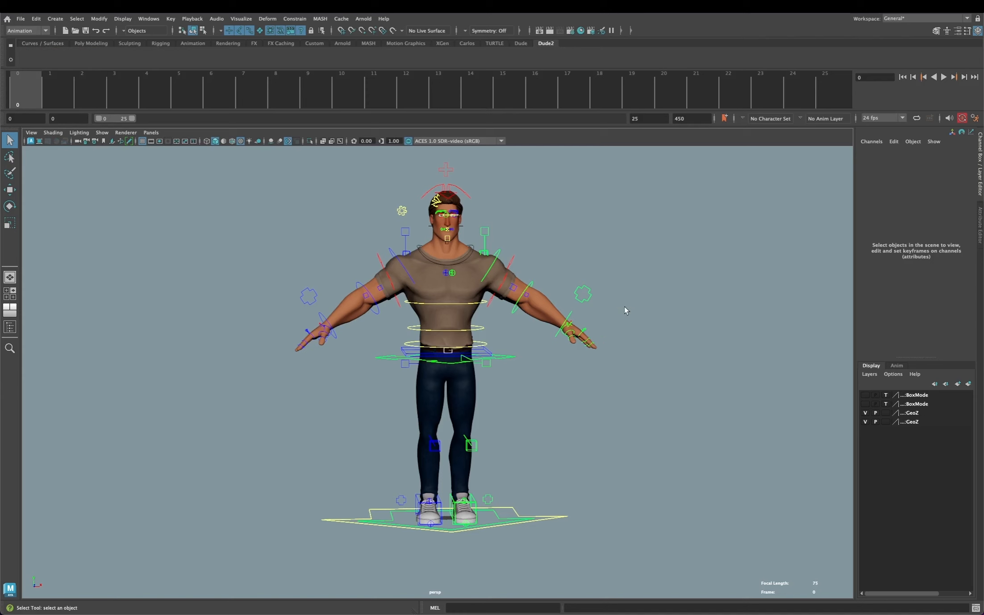
Step: Select all three controls of the left thumb, from its base to its tip
alt+drag(619, 361, 587, 363)
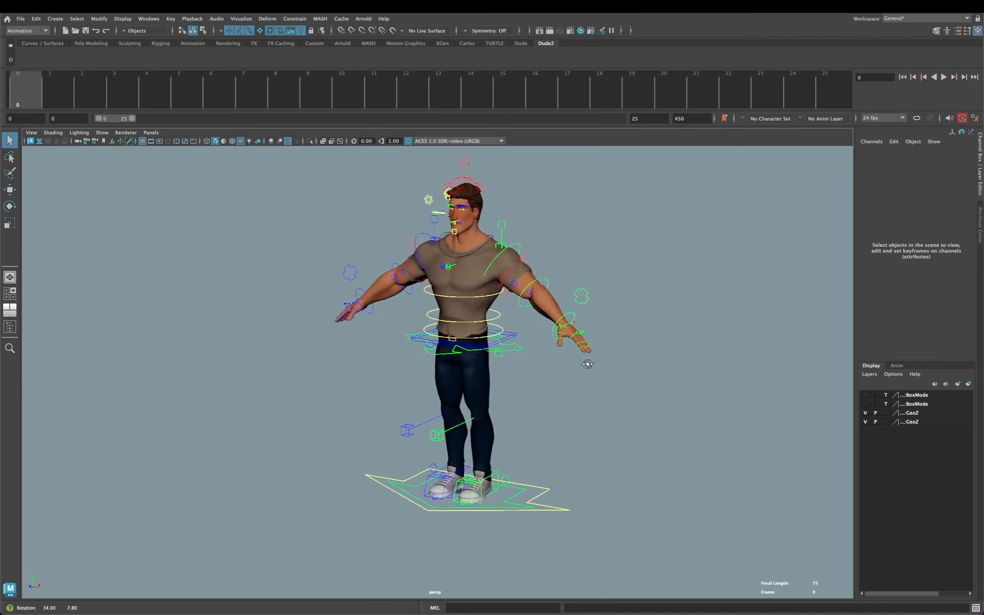
alt+right_drag(586, 363, 652, 380)
alt+middle_drag(621, 365, 456, 387)
alt+right_drag(455, 387, 543, 386)
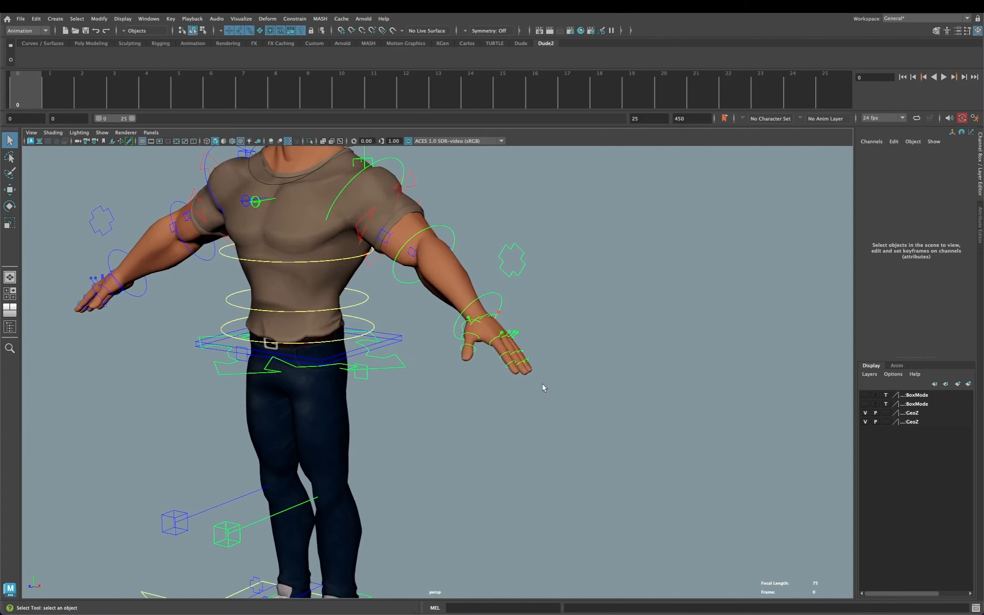
click(496, 307)
key(f)
alt+drag(521, 341, 609, 402)
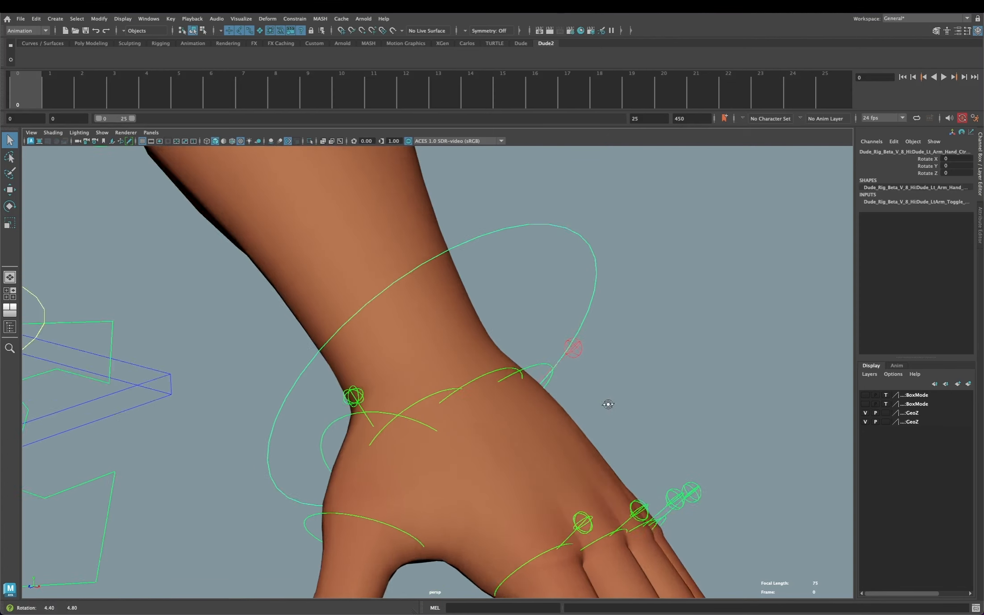
alt+right_drag(608, 402, 459, 385)
alt+middle_drag(459, 385, 414, 273)
alt+drag(435, 393, 505, 326)
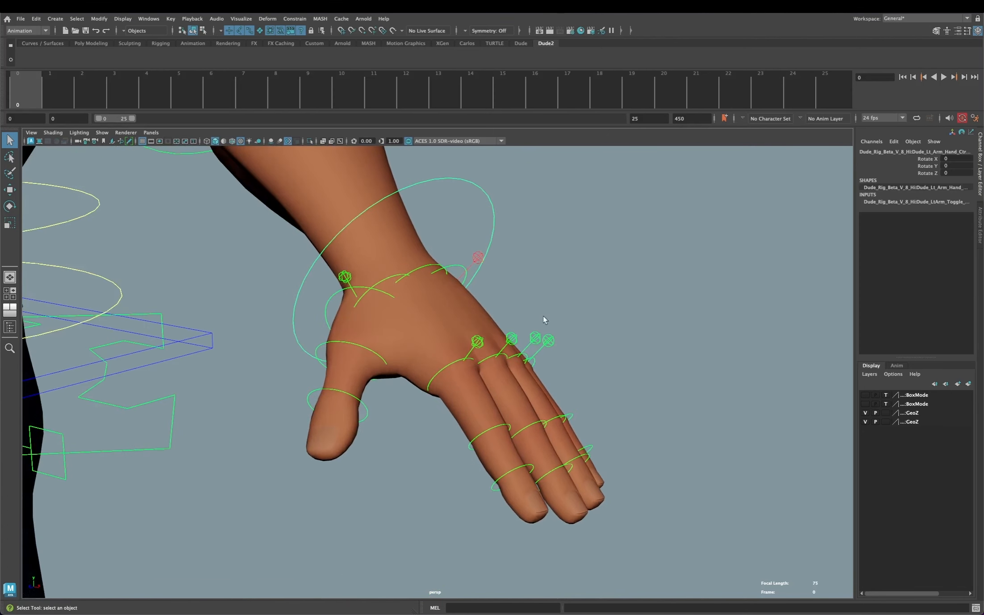
click(562, 316)
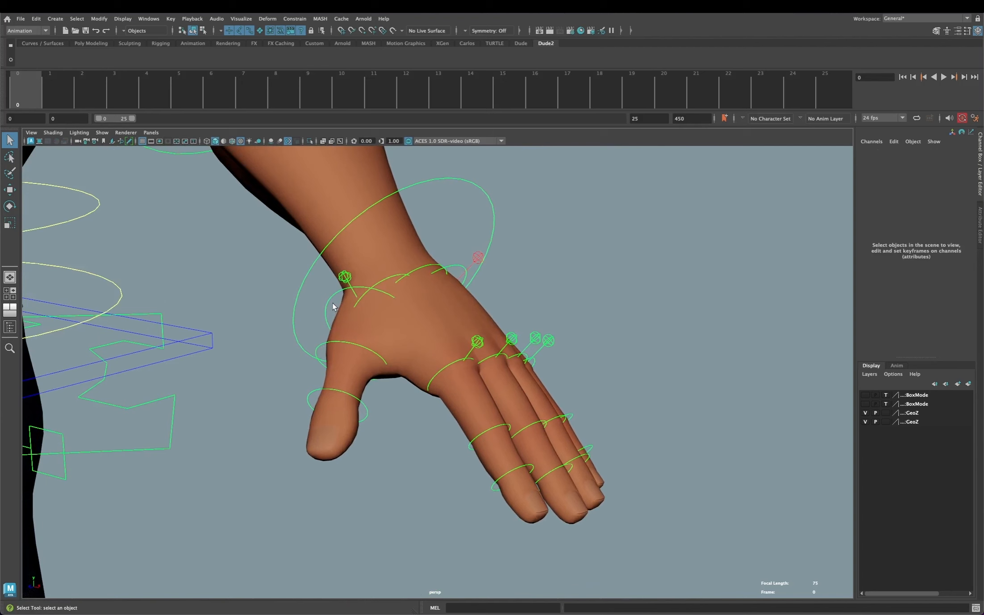
click(333, 306)
key(Down)
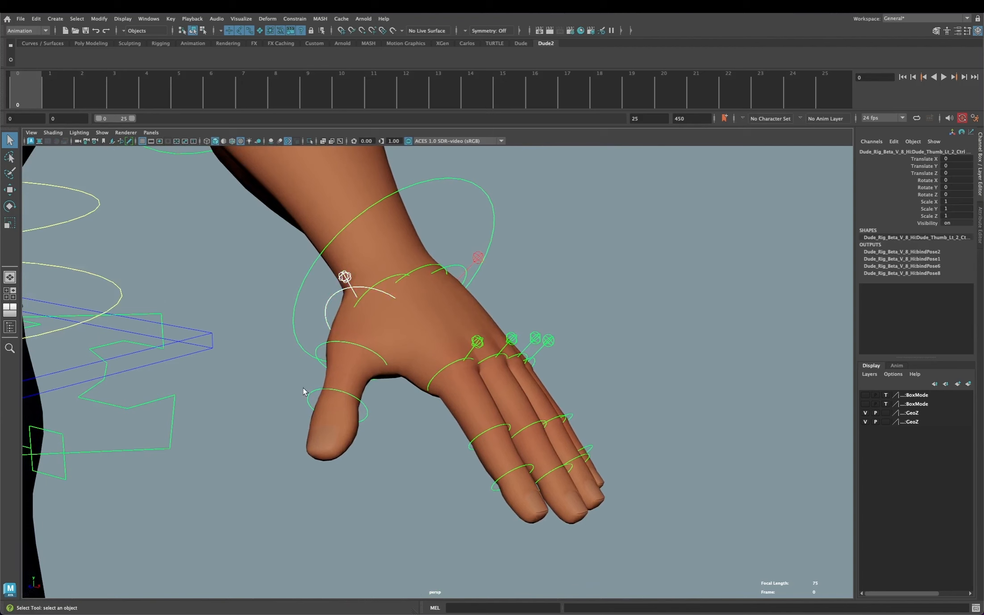
key(Down)
Step: Create a quick select set named LtThmb from the thumb controls, add it to the shelf, and clear the selection
click(56, 19)
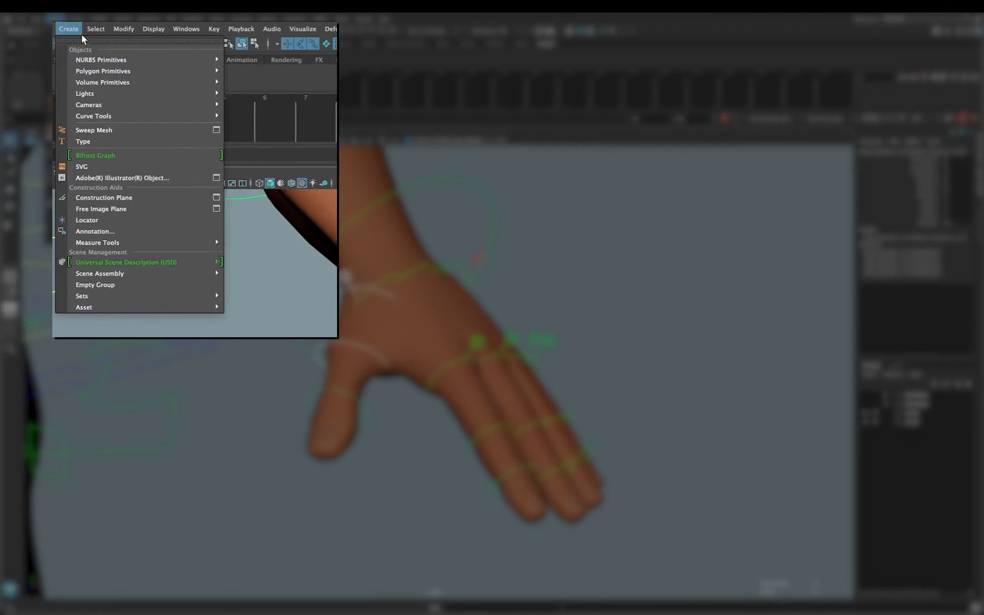
mouse_move(149, 296)
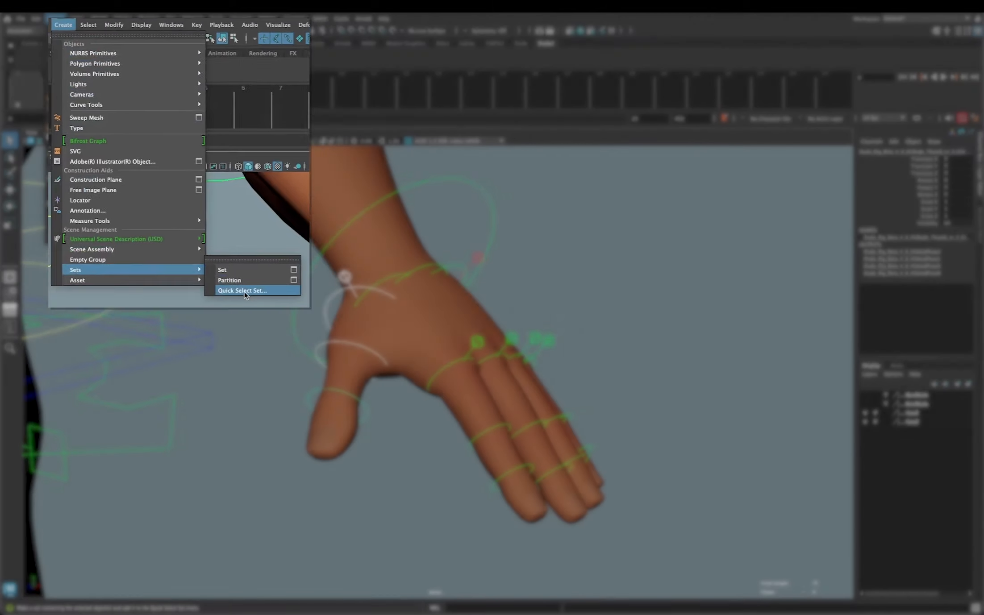
click(245, 290)
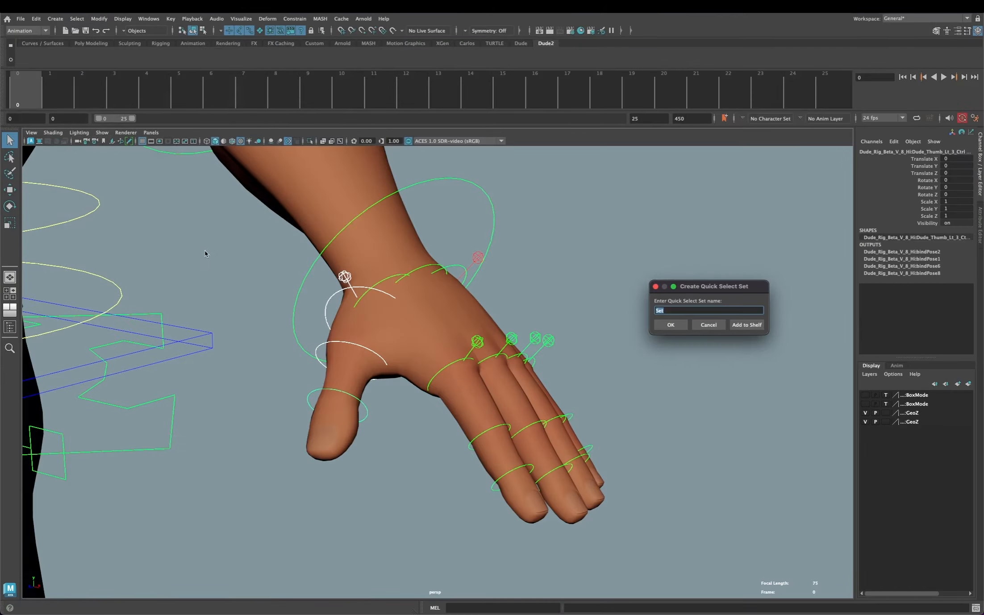
text(LtTh)
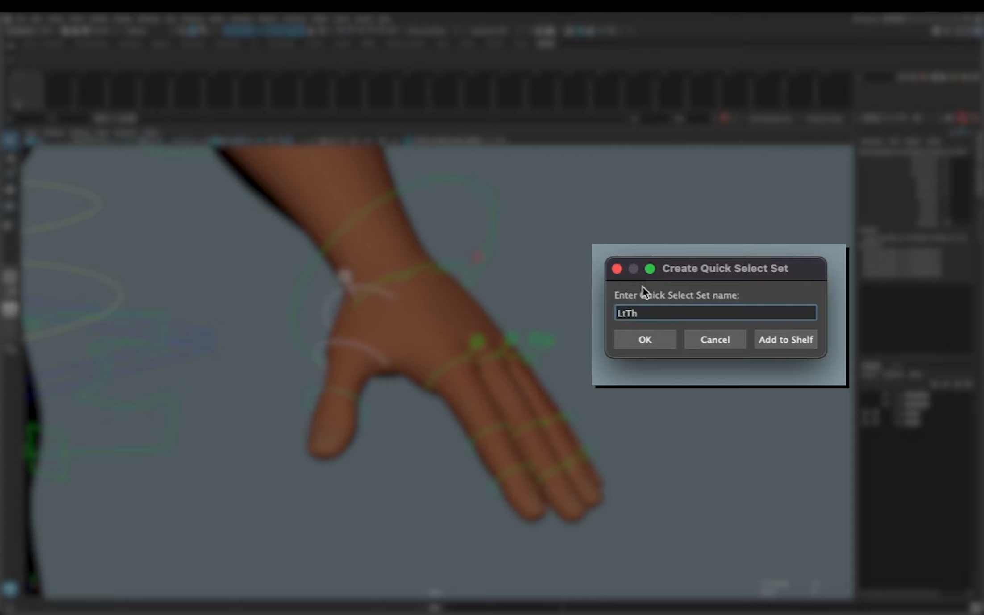
text(mb)
click(786, 340)
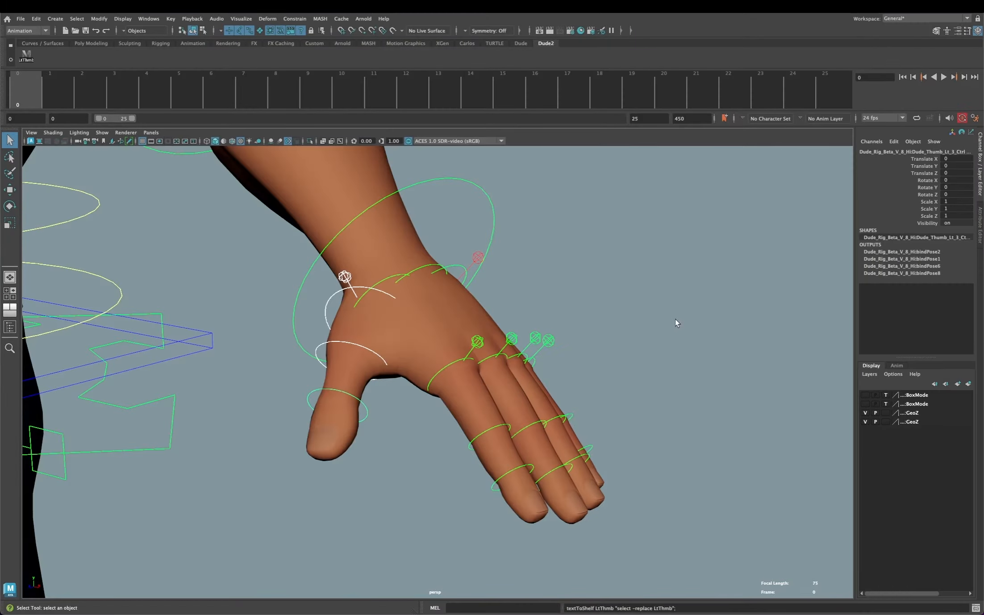
click(681, 322)
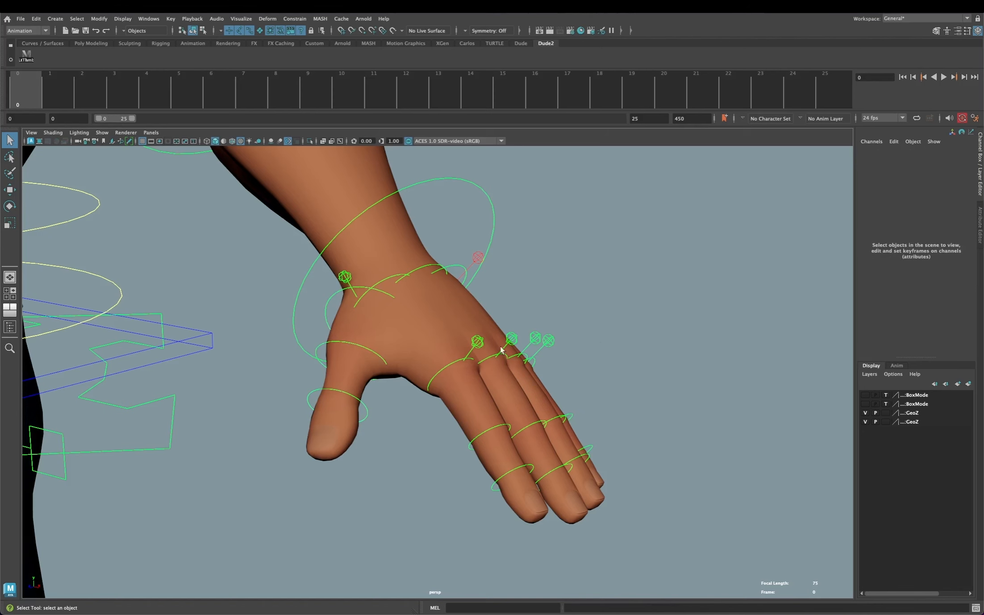
Step: Select all three controls of the left index finger, from its base to its tip
alt+drag(651, 387, 637, 386)
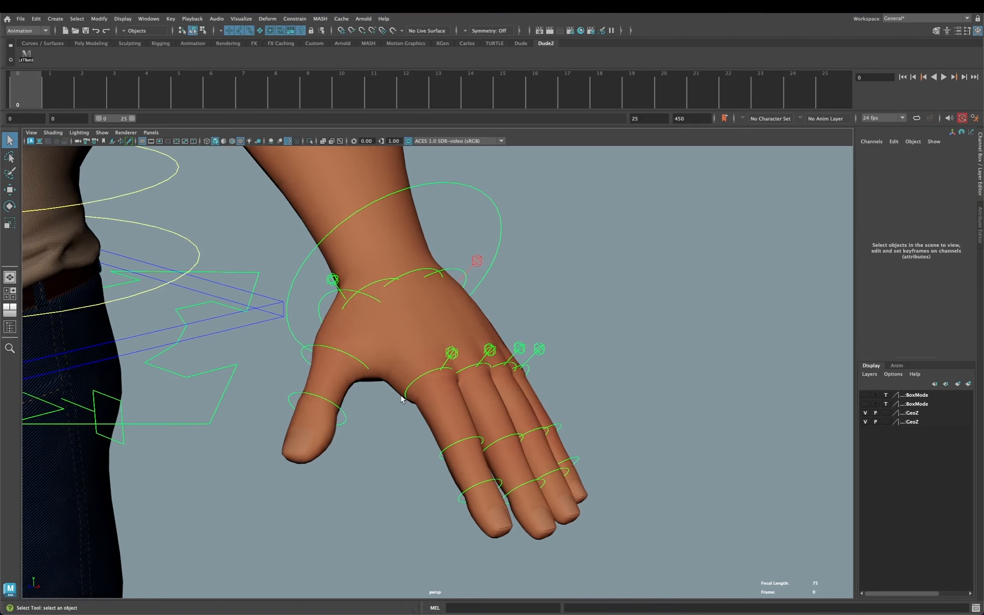
drag(407, 397, 418, 398)
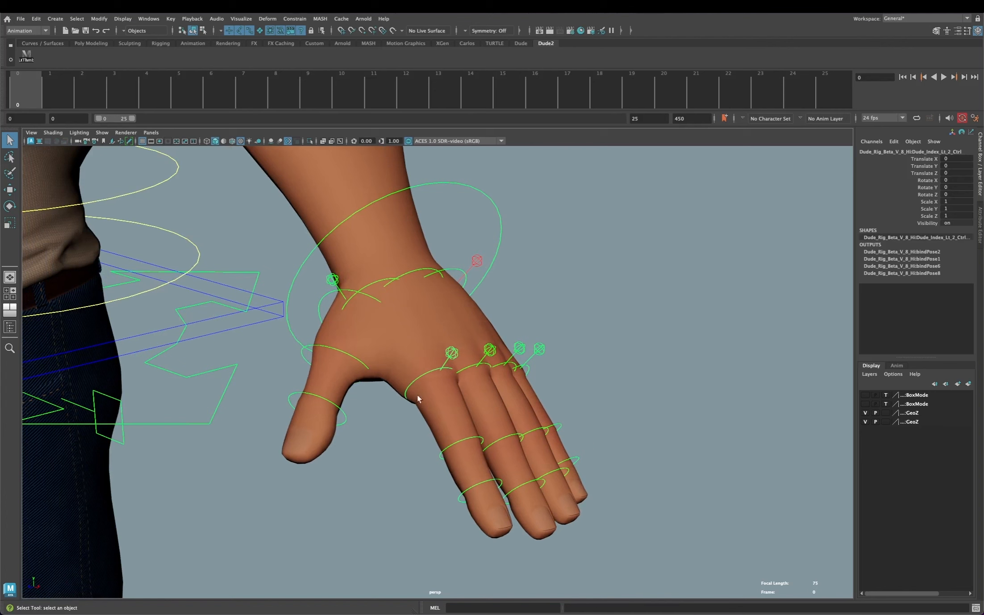
drag(445, 458, 446, 459)
shift+drag(457, 495, 462, 500)
Step: Tear off the Sets creation commands as a floating window and place it beside the hand
key(space)
click(670, 300)
mouse_move(753, 512)
click(824, 500)
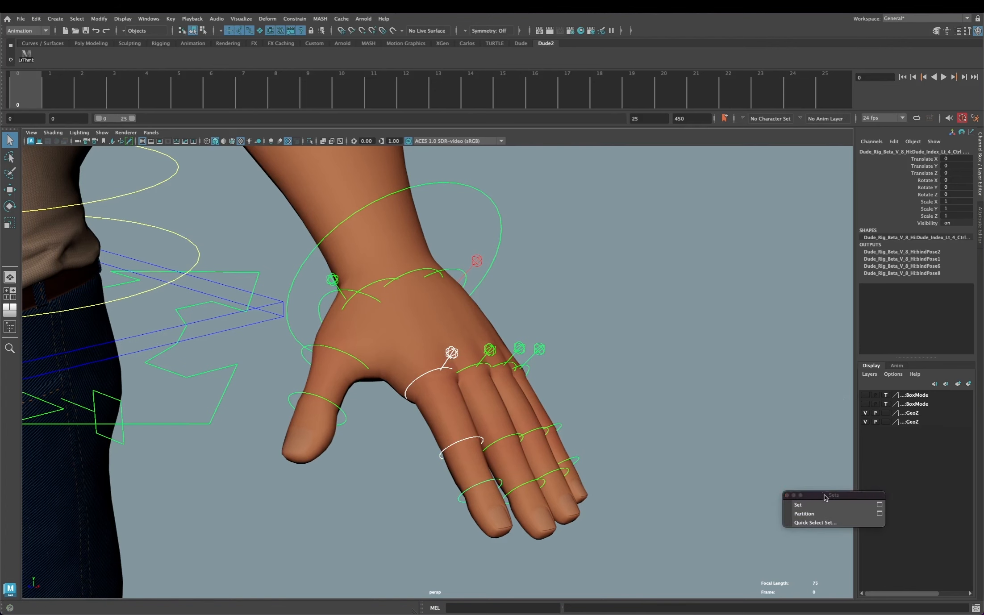
drag(824, 497, 694, 326)
Step: Create a quick select set named LtIndx from the index finger controls, add it to the shelf, and clear the selection
click(686, 351)
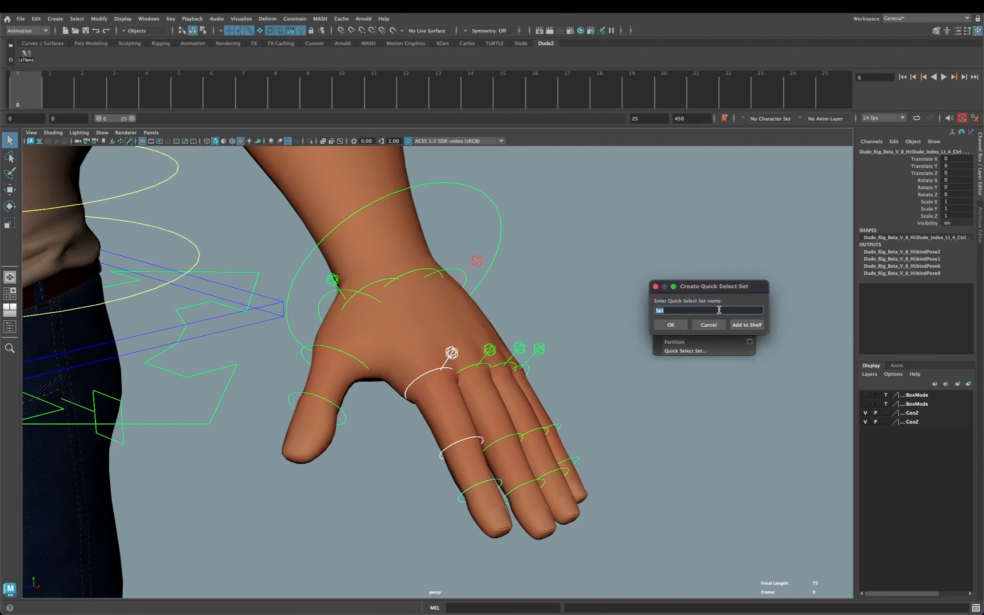
click(746, 323)
click(574, 380)
Step: Select the three left middle finger controls and add them to the shelf as a quick select set named LtMid
alt+drag(568, 380, 527, 378)
click(437, 370)
shift+click(466, 444)
shift+click(477, 492)
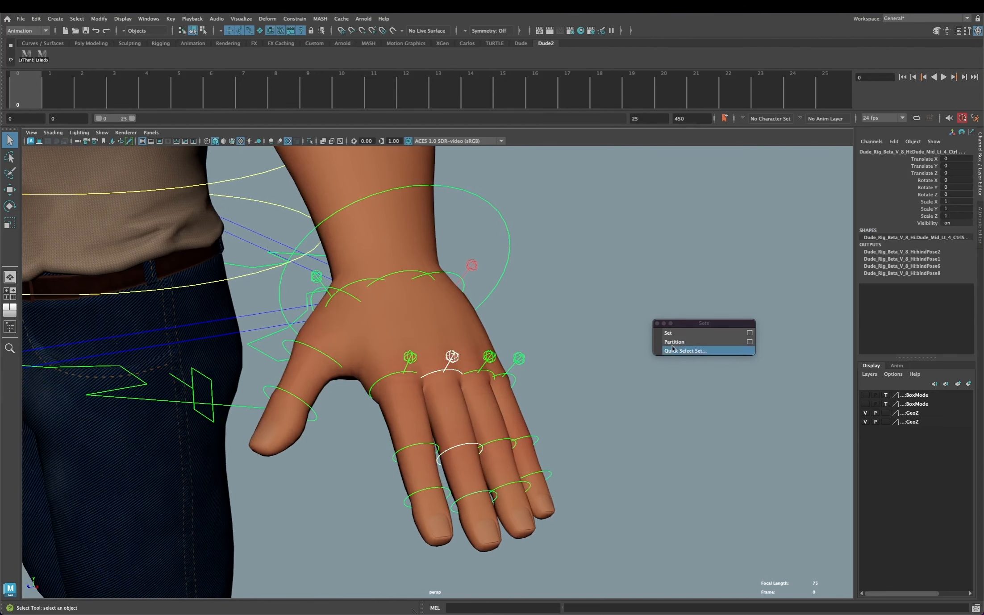
click(673, 349)
click(746, 325)
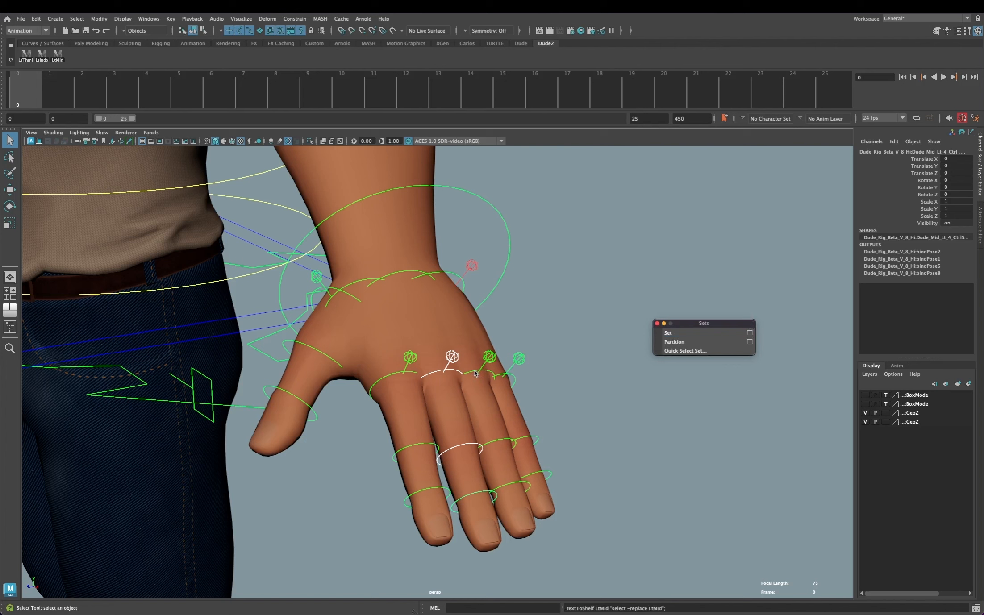
Step: Select the left ring finger controls and add them to the shelf as a quick select set named LtRng
click(476, 373)
shift+click(496, 441)
click(686, 351)
text(LtRng)
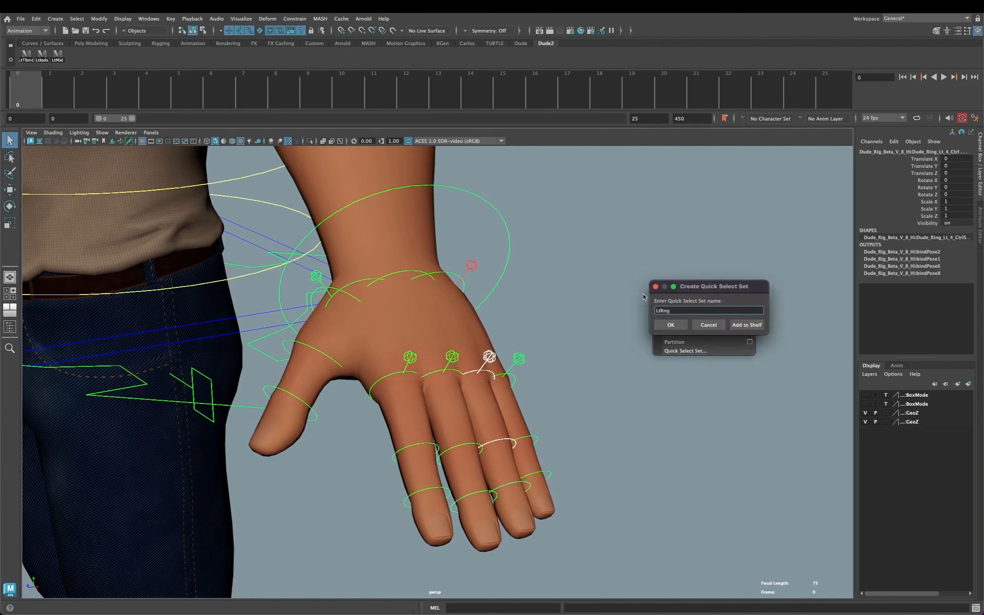
click(747, 325)
Step: Select the left pinky controls, add them to the shelf as a quick select set named LtPnky, and clear the selection
click(519, 358)
shift+click(531, 440)
click(686, 351)
text(Lt)
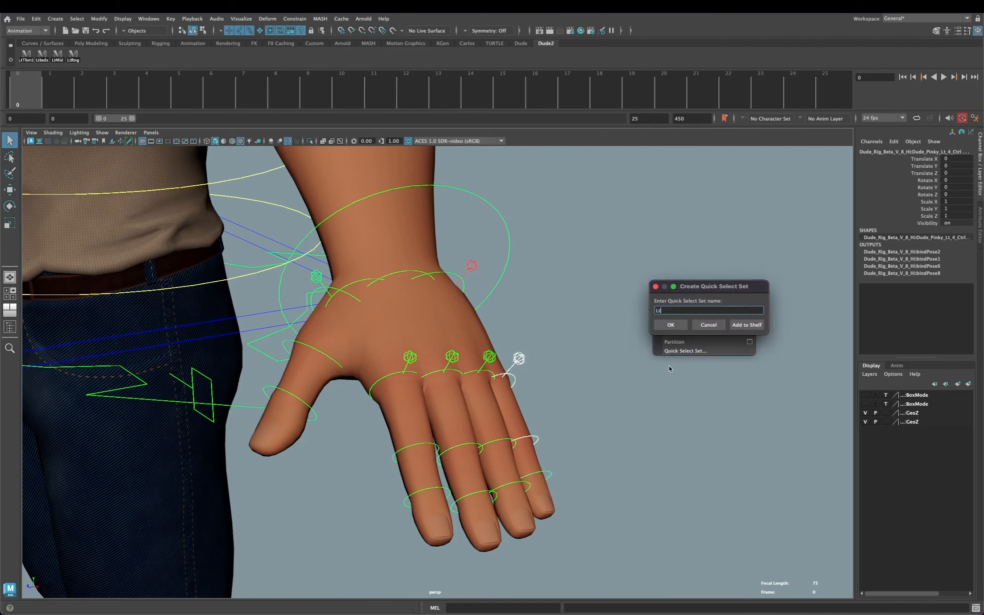
text(Pnky)
click(747, 325)
click(670, 422)
Step: Test the LtThmb shelf set by rotating the thumb, and undo the rotation
alt+drag(371, 395, 418, 393)
click(26, 55)
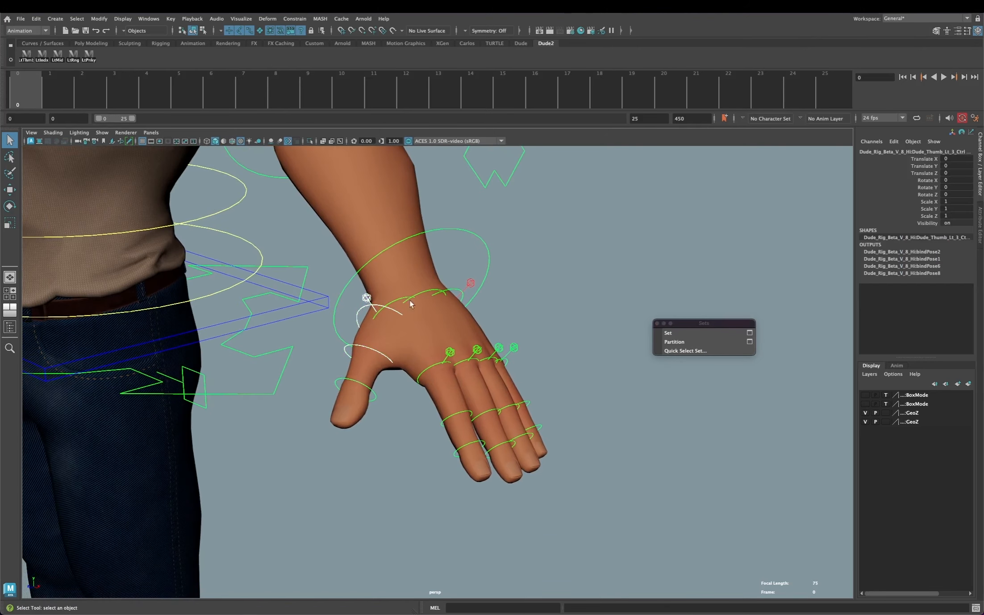
key(e)
drag(330, 384, 337, 396)
key(ctrl+z)
Step: Test the LtIndx, LtMid, LtRng and LtPnky shelf sets with trial finger rotations, undo them, and return to the Select tool
click(42, 56)
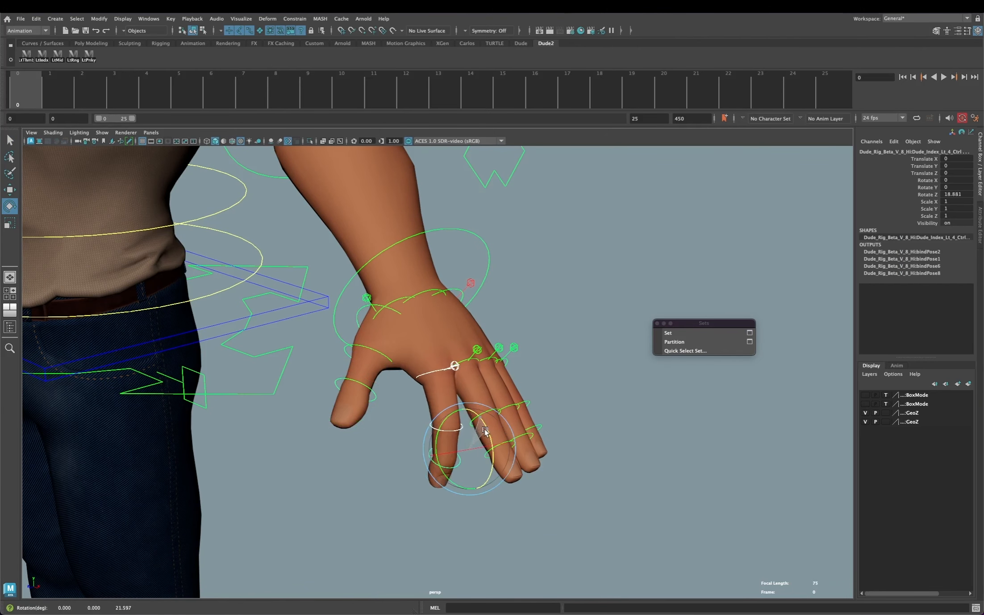
click(58, 55)
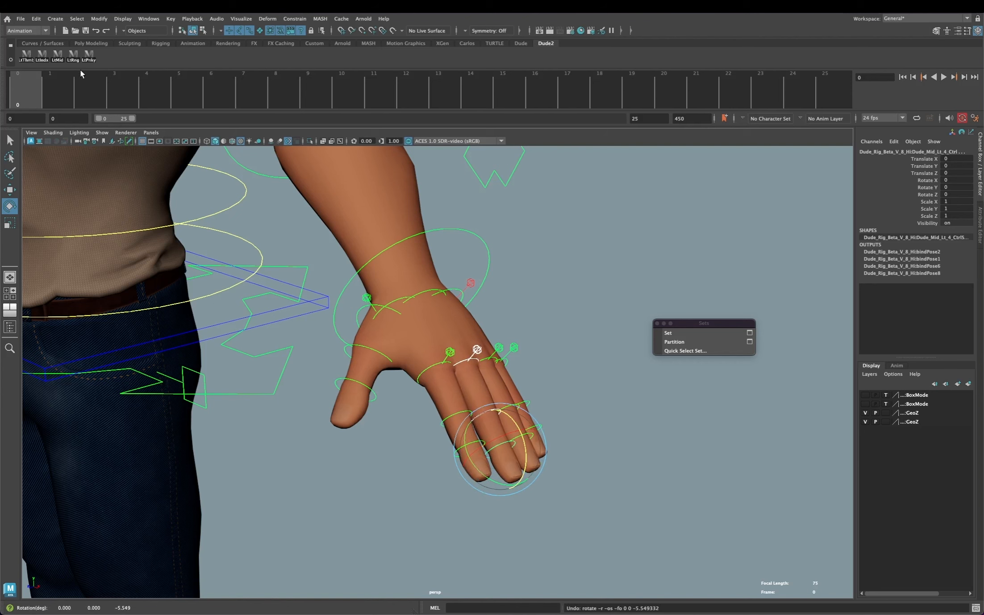
click(73, 55)
click(89, 56)
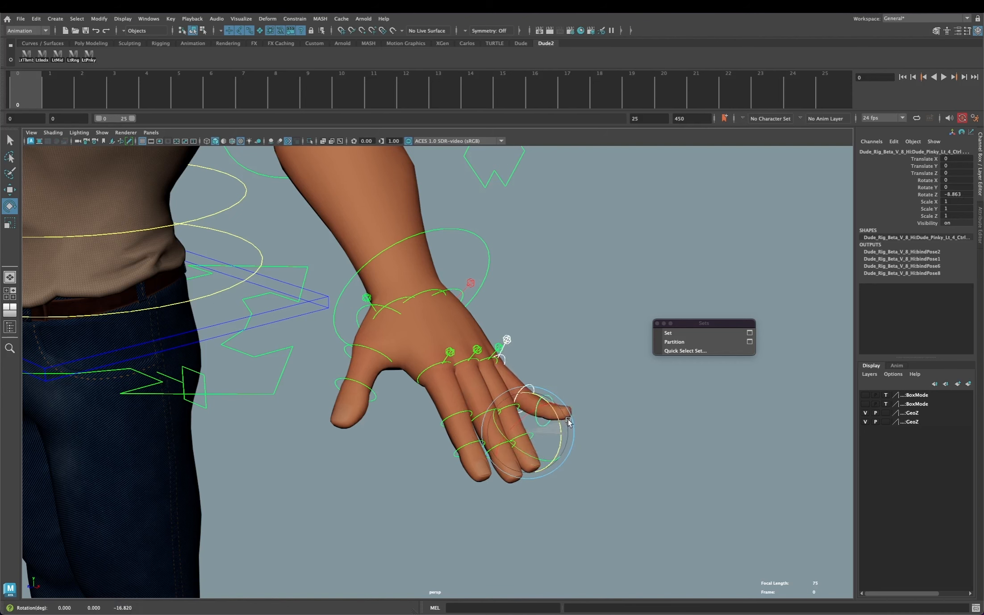
alt+drag(576, 476, 342, 411)
key(q)
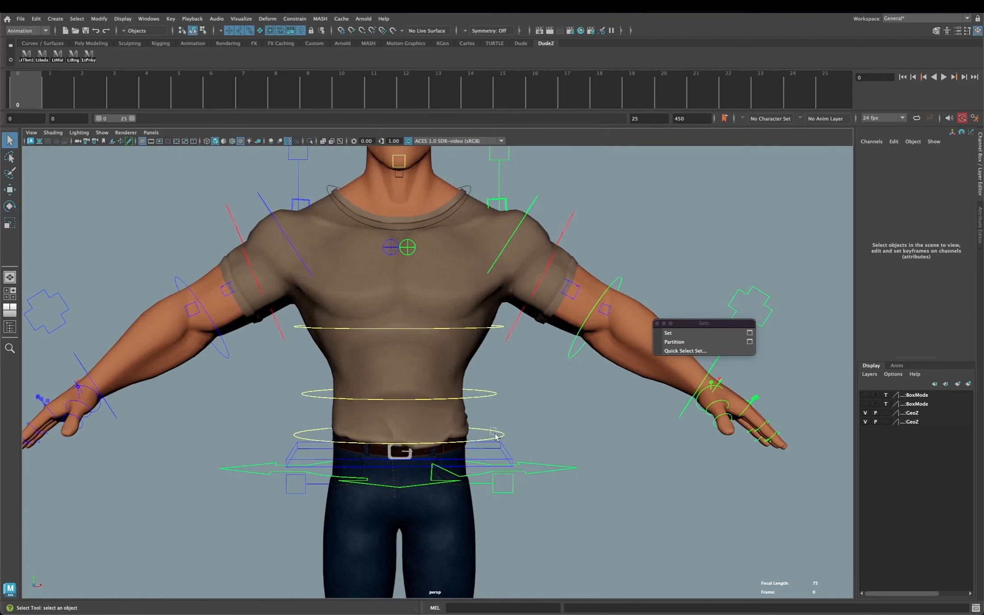
Step: Select the three spine FK controls and add them to the shelf as a quick select set named Spine
click(499, 326)
key(Down)
click(686, 351)
text(Spine)
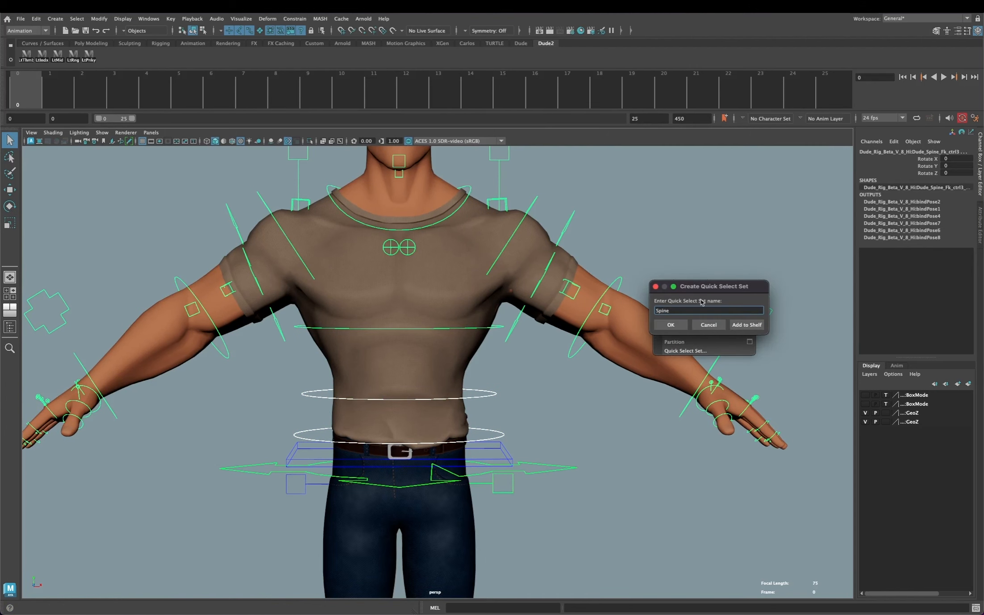
click(746, 325)
Step: Select the FK controls of both eyes and add them to the shelf as a quick select set named Eyes
scroll(635, 378, up, 10)
alt+middle_drag(633, 257, 471, 348)
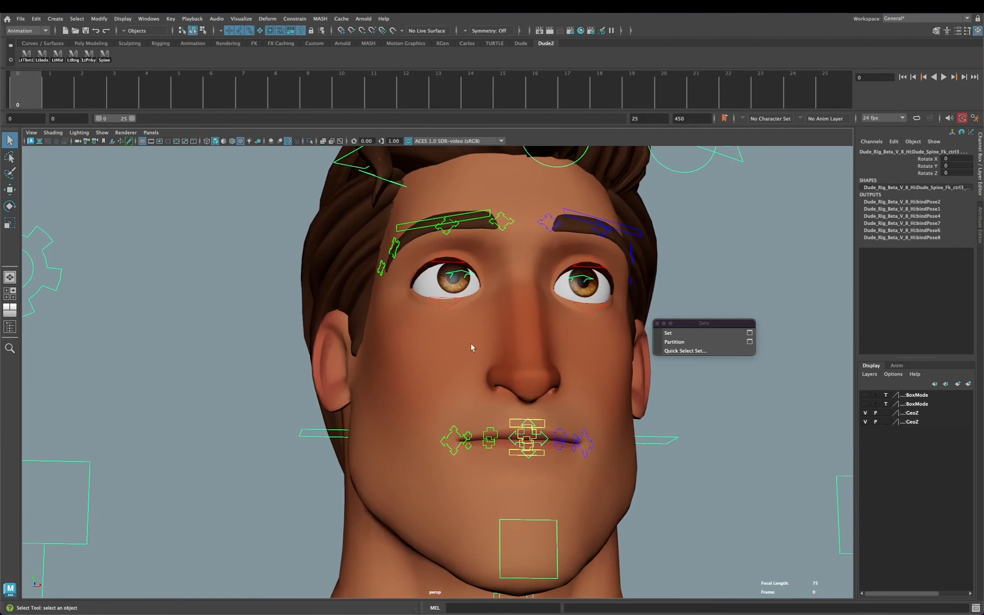
click(465, 274)
click(686, 351)
text(Eyes)
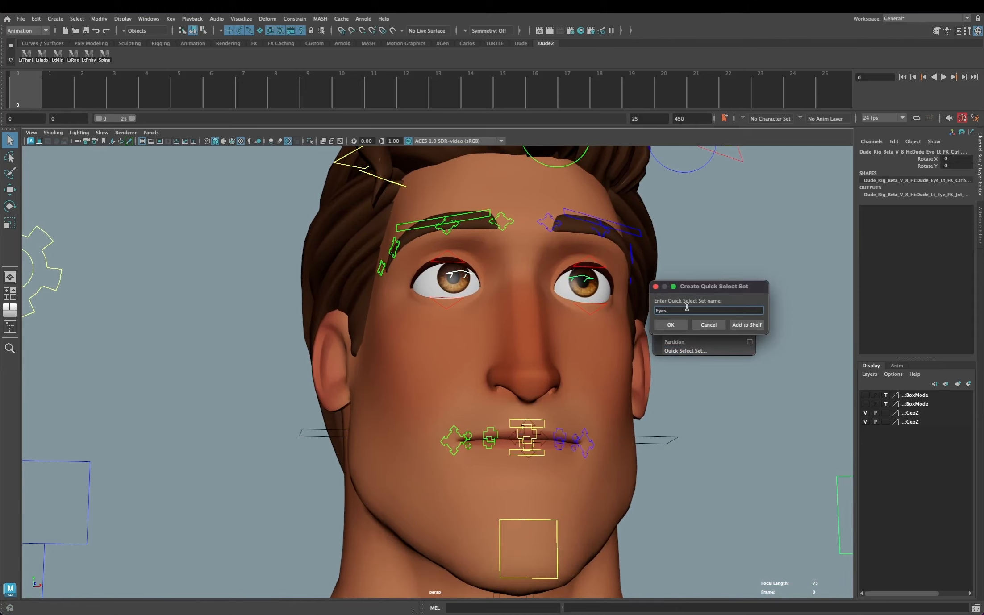
click(746, 325)
Step: Select the five hair tuft controls on top of the head and add them to the shelf as a quick select set named Hair
scroll(491, 312, down, 5)
scroll(491, 313, up, 8)
drag(396, 259, 402, 263)
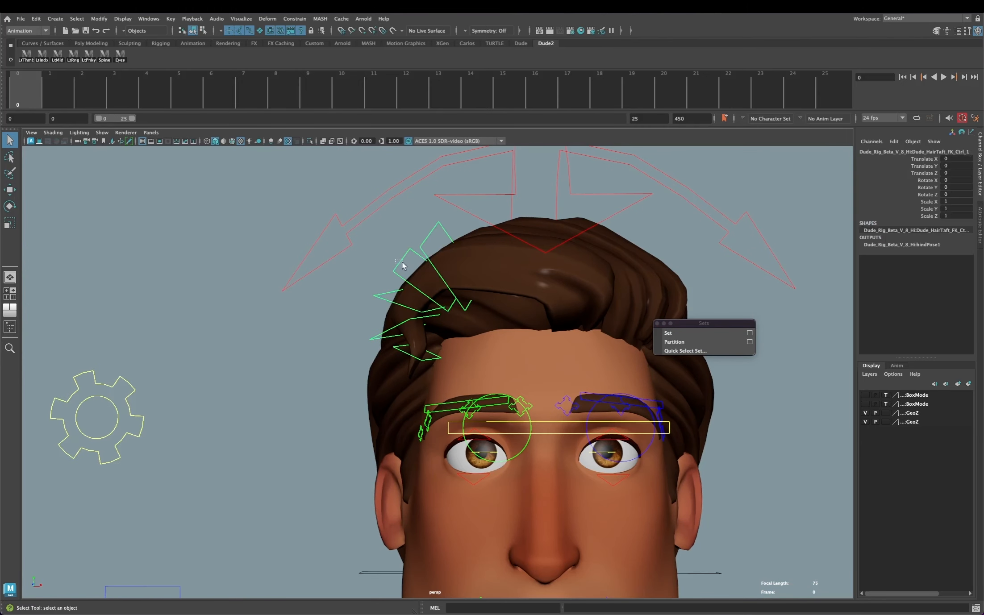
shift+click(404, 273)
shift+click(377, 296)
shift+click(371, 339)
shift+click(428, 353)
click(685, 351)
text(Hair)
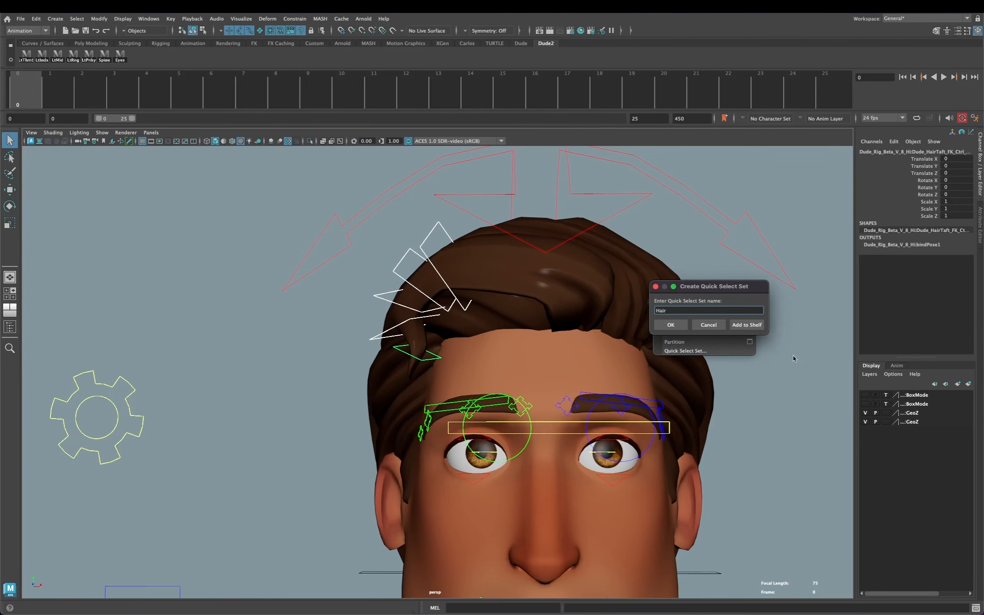
click(746, 325)
Step: Test the Hair shelf set with a trial rotation, undo it, and clear the selection
key(e)
middle_drag(192, 284, 200, 290)
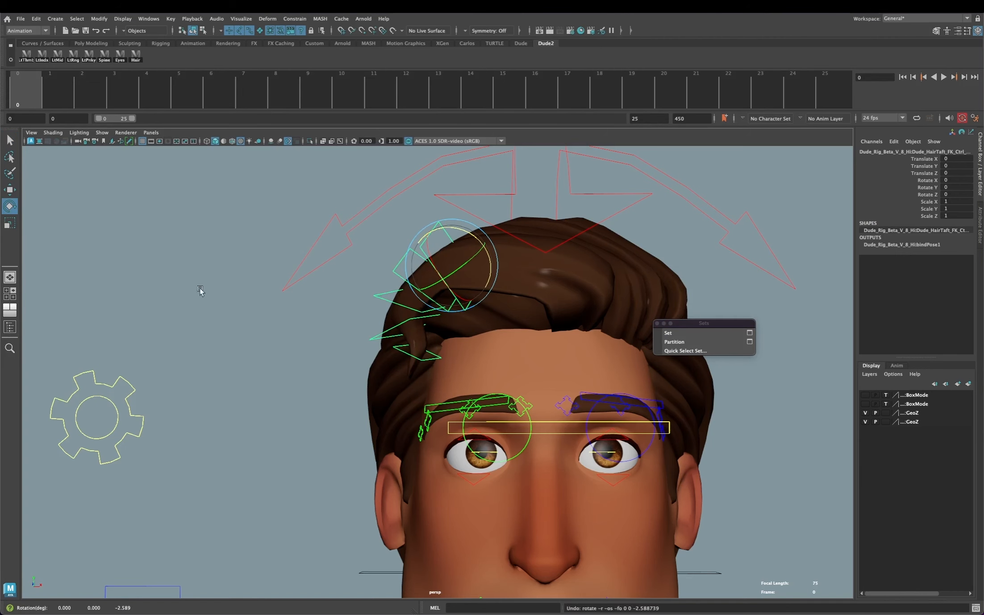
click(200, 290)
scroll(369, 197, down, 8)
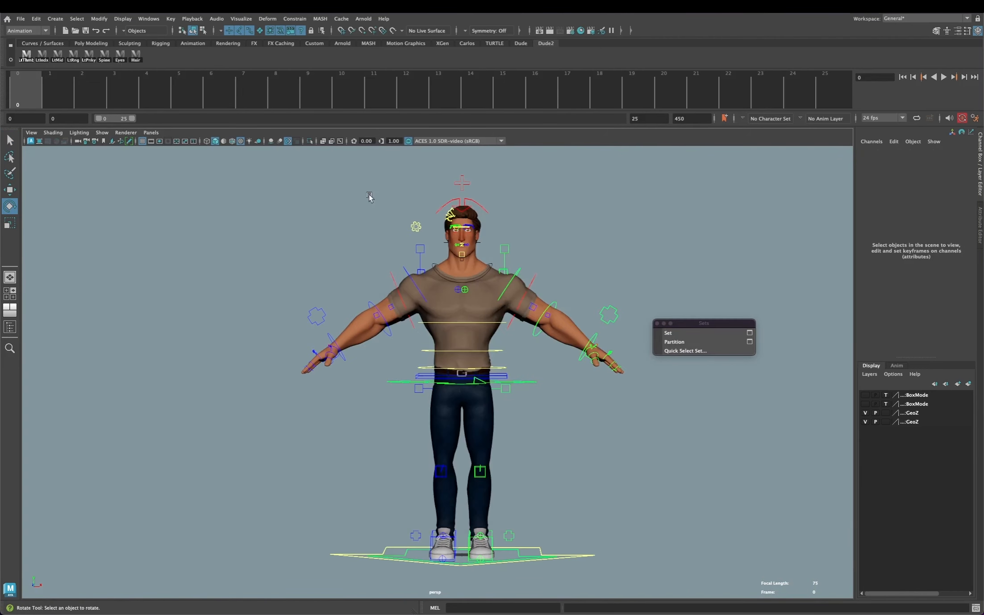
Step: Open the Eyes shelf item in the Shelf Editor and set its icon image to eyes.jpg
right_click(120, 59)
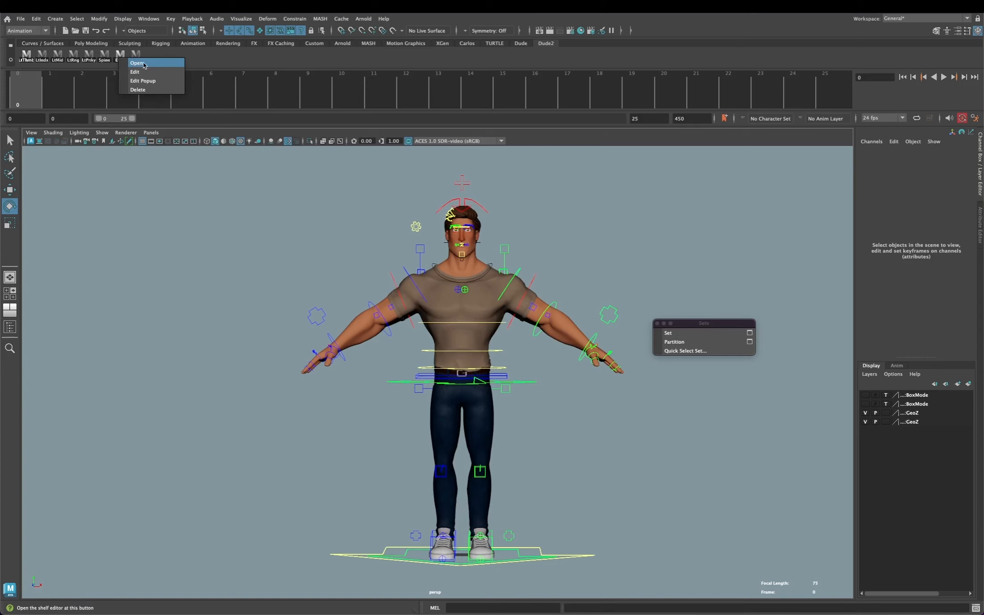
click(143, 63)
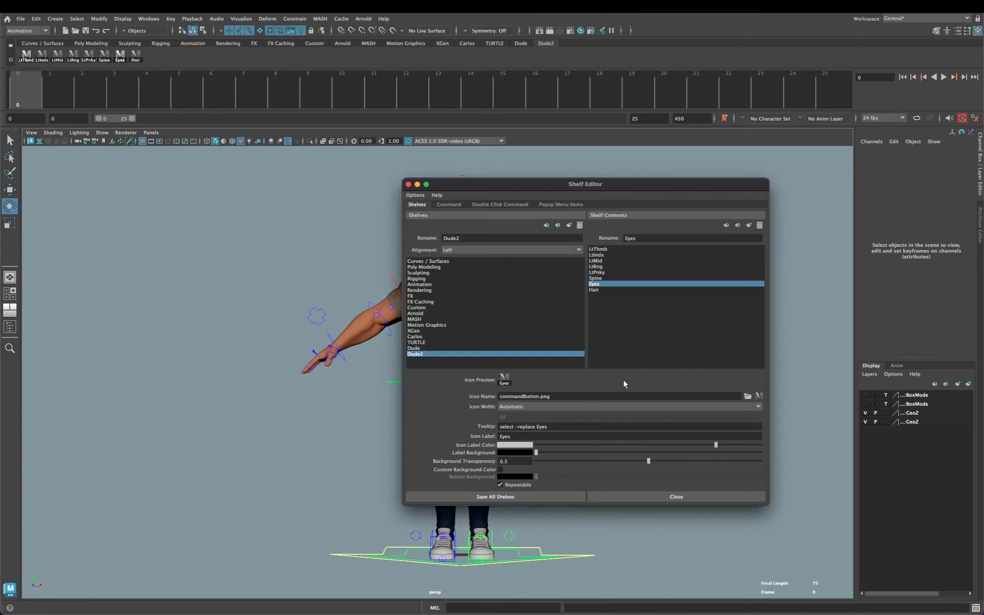
click(748, 396)
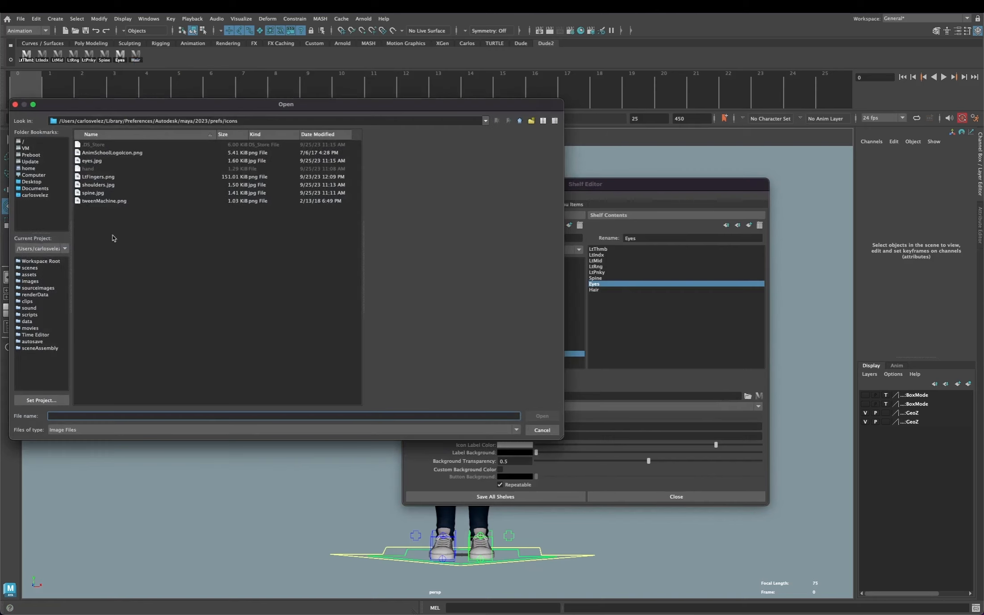
click(88, 161)
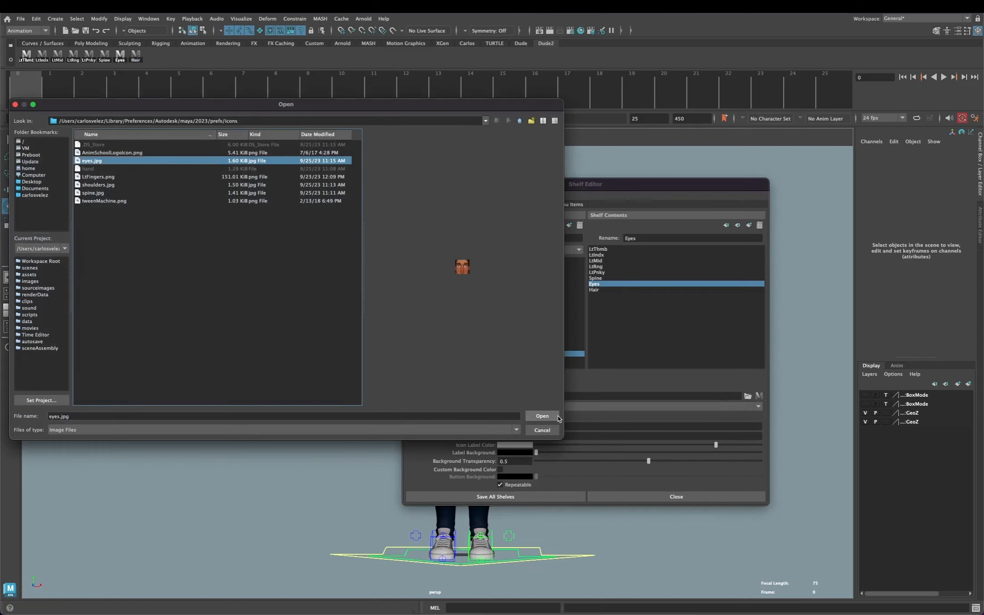
click(542, 416)
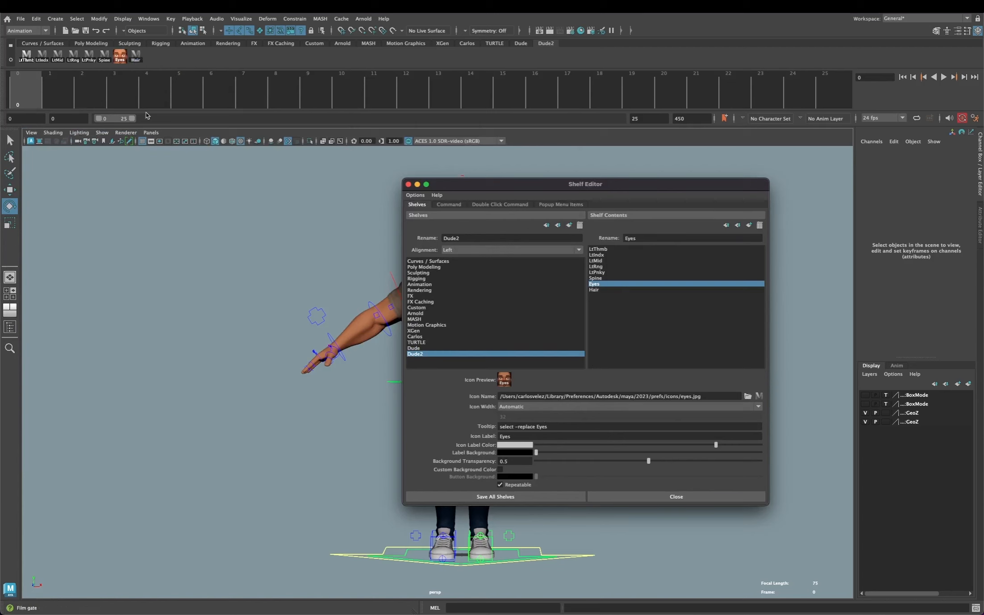
Step: Set the icon image of the Spine shelf item to spine.jpg and save all shelves
click(599, 278)
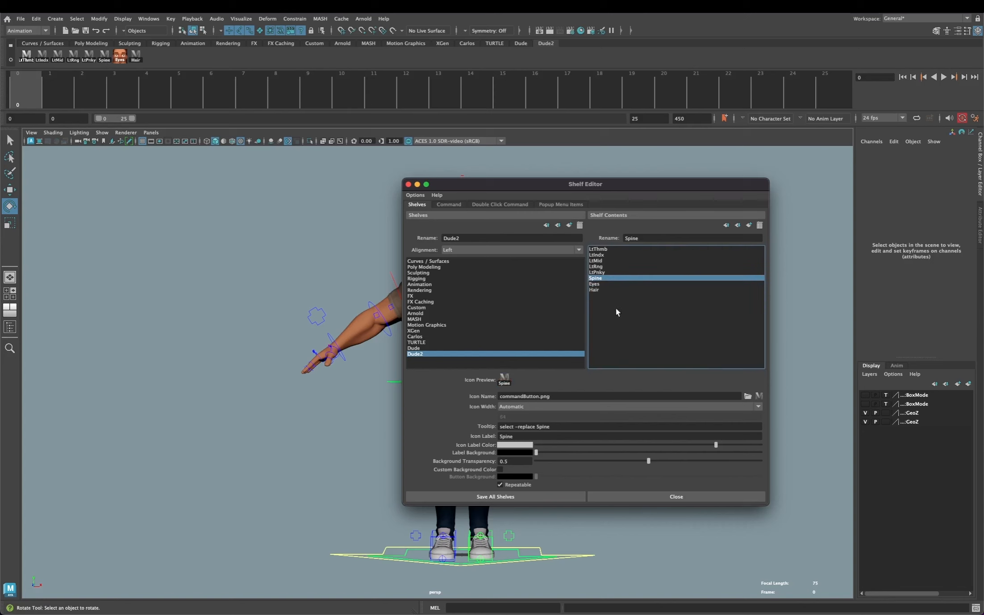
click(748, 397)
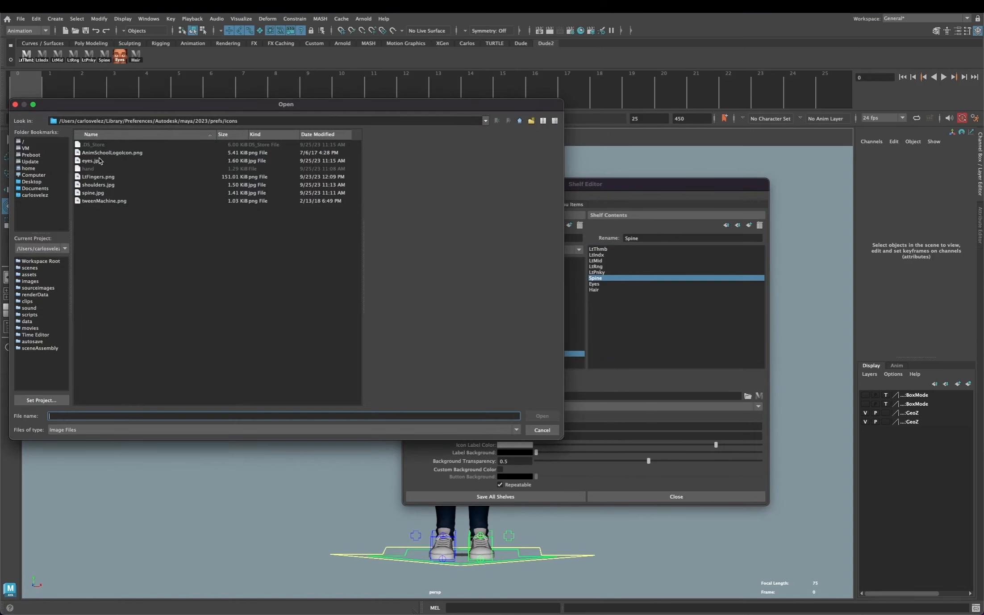
click(93, 192)
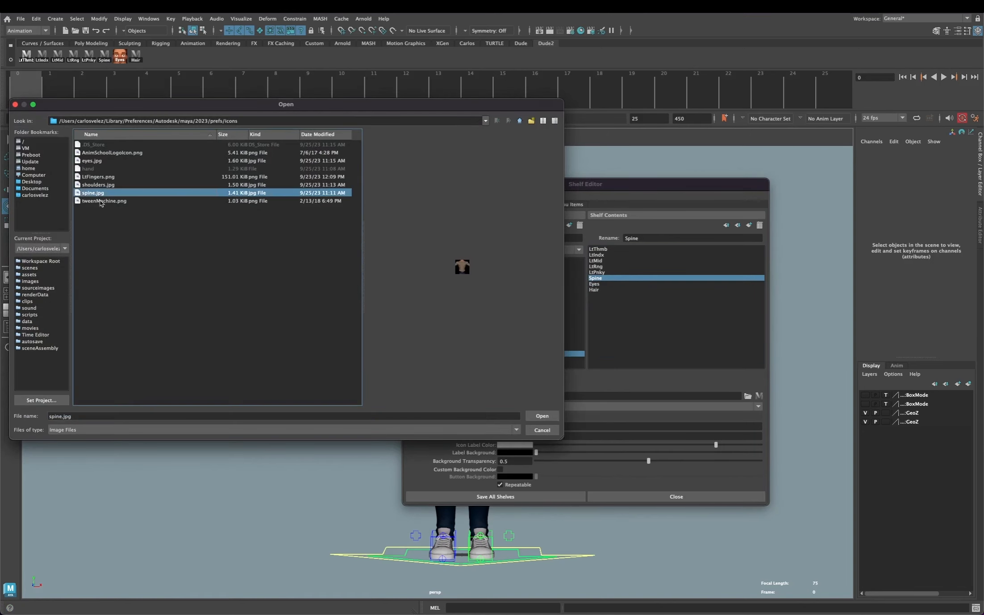
click(542, 416)
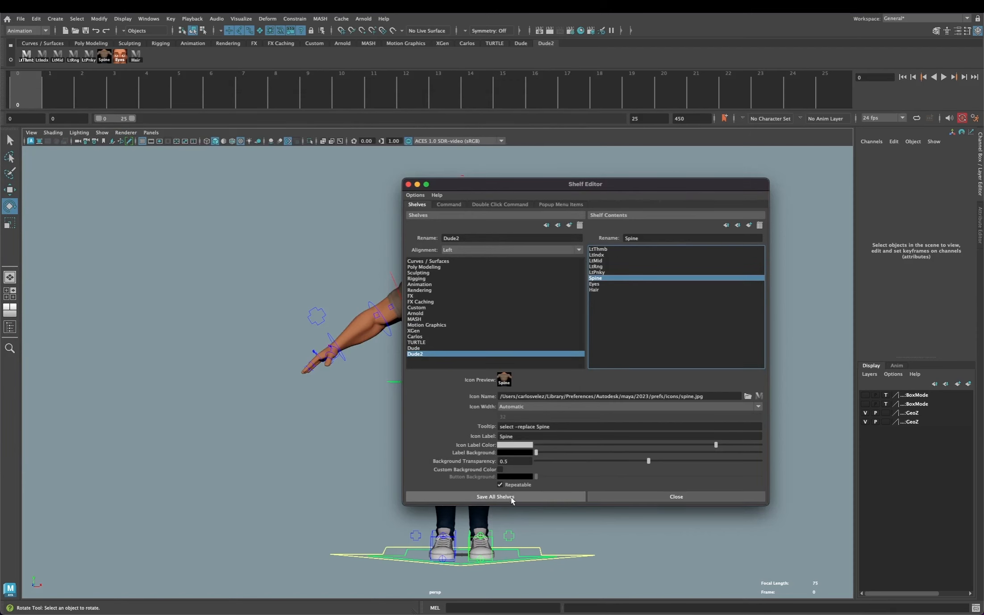
click(525, 497)
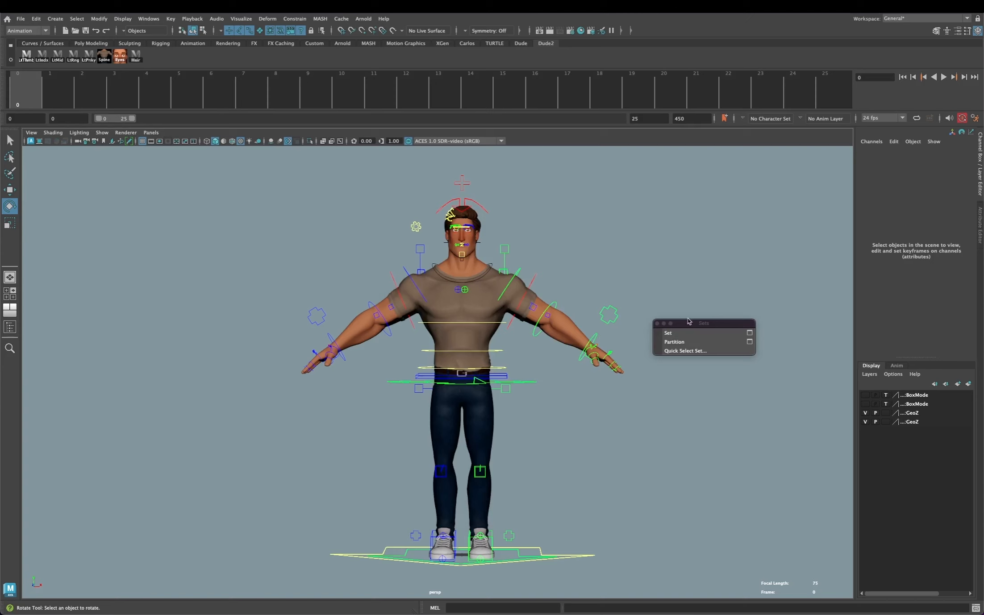
Step: Move the floating Sets window out of the way, then open the Script Editor and clear its history
click(708, 323)
drag(708, 323, 769, 236)
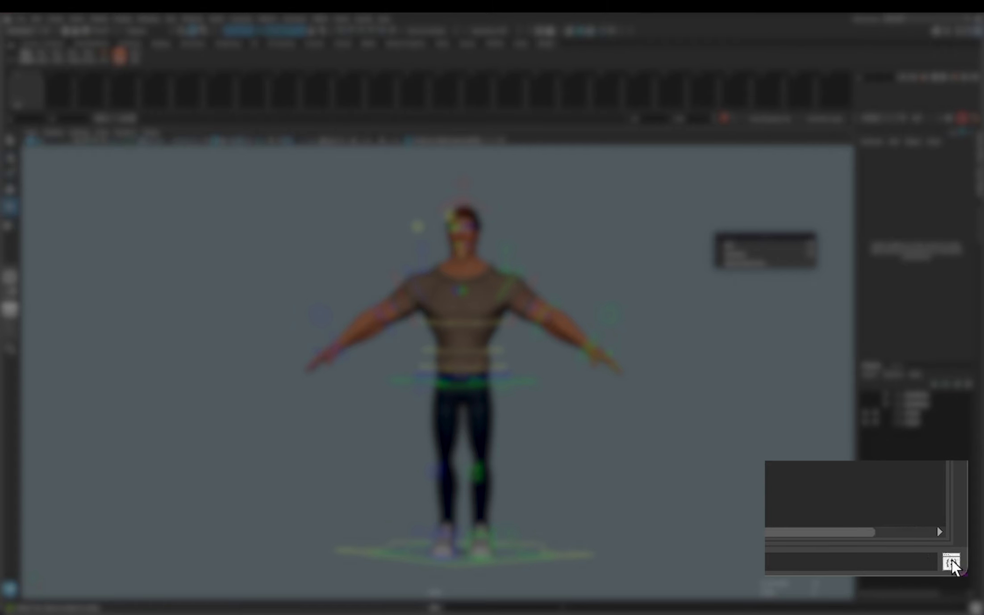
click(976, 608)
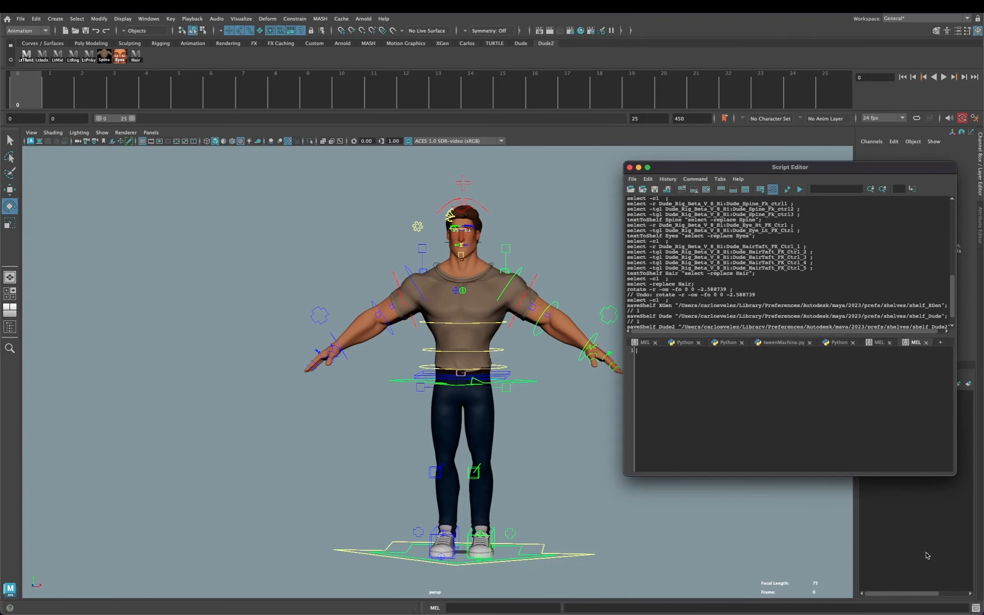
click(682, 189)
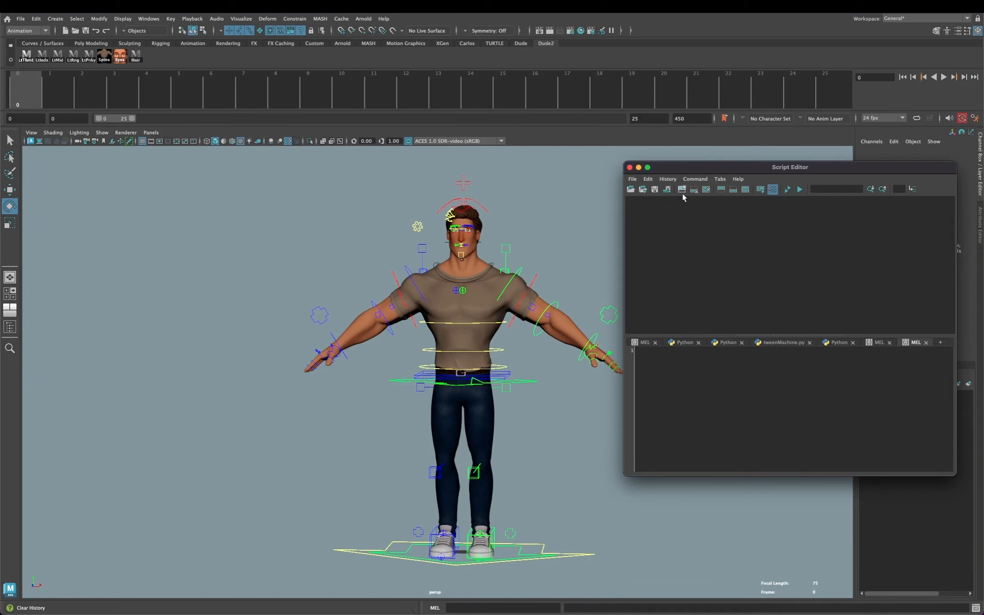
click(648, 179)
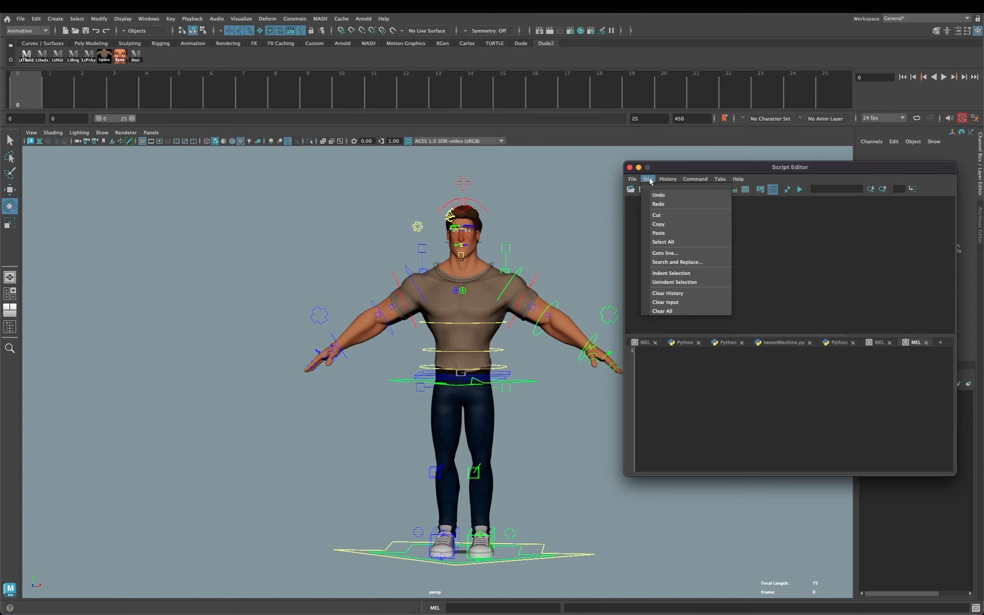
click(684, 295)
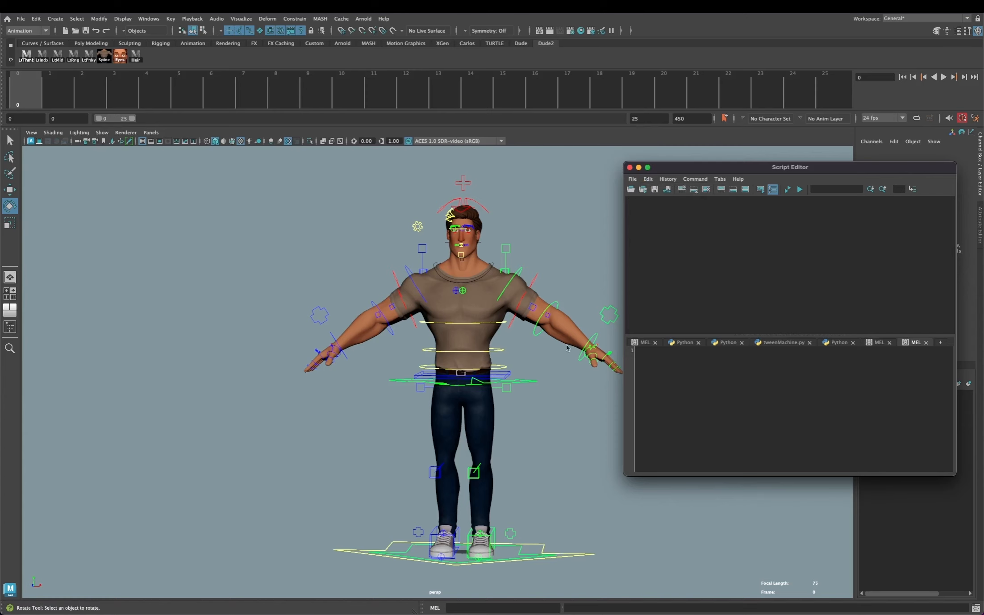
Step: Select the three spine FK controls from the lowest to the highest so their selection commands are recorded in the Script Editor history
click(540, 434)
alt+right_drag(495, 386, 558, 395)
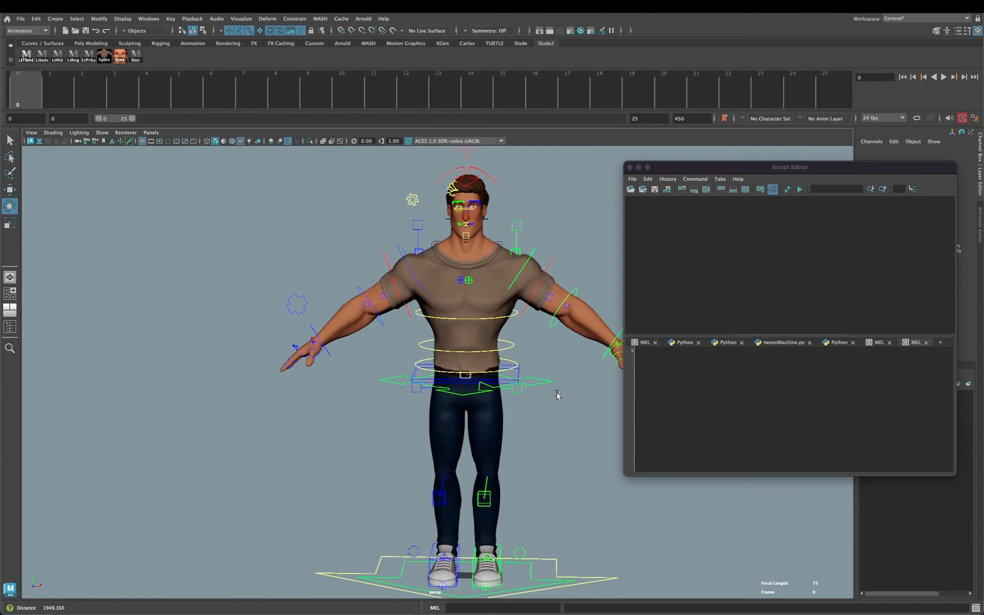
alt+middle_drag(488, 380, 433, 407)
alt+right_drag(432, 407, 510, 397)
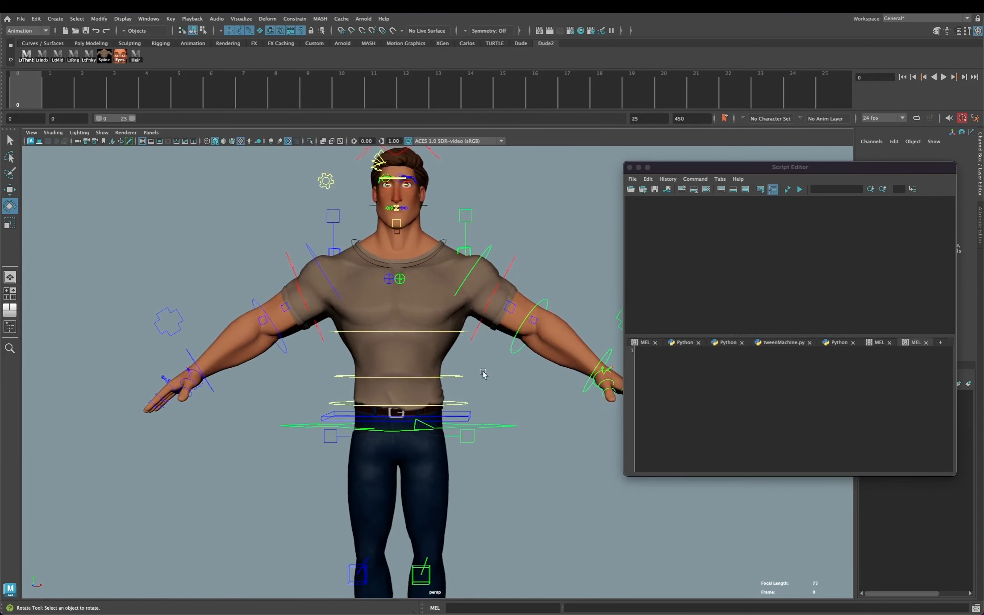
key(q)
click(466, 405)
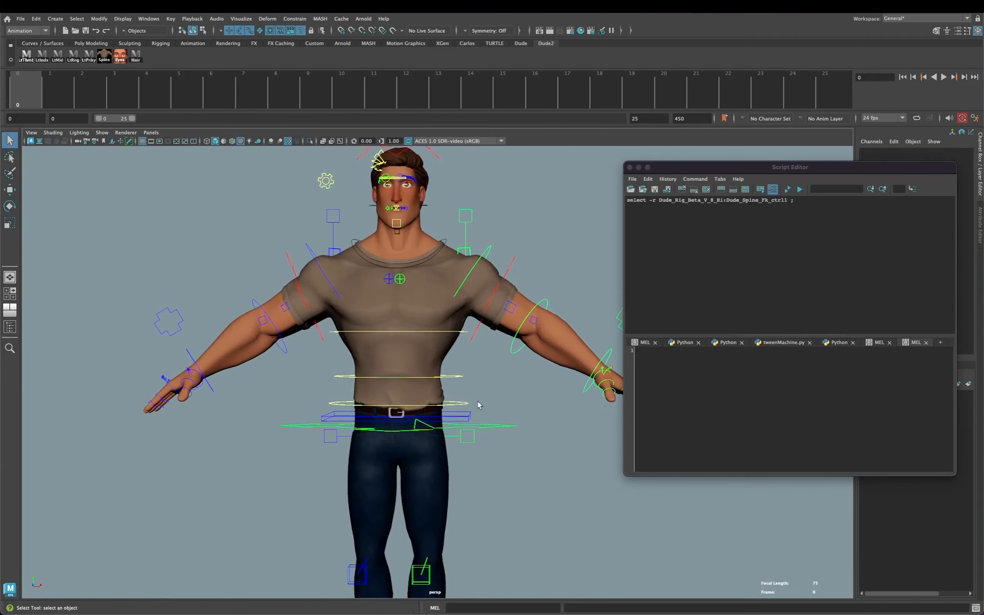
shift+click(462, 378)
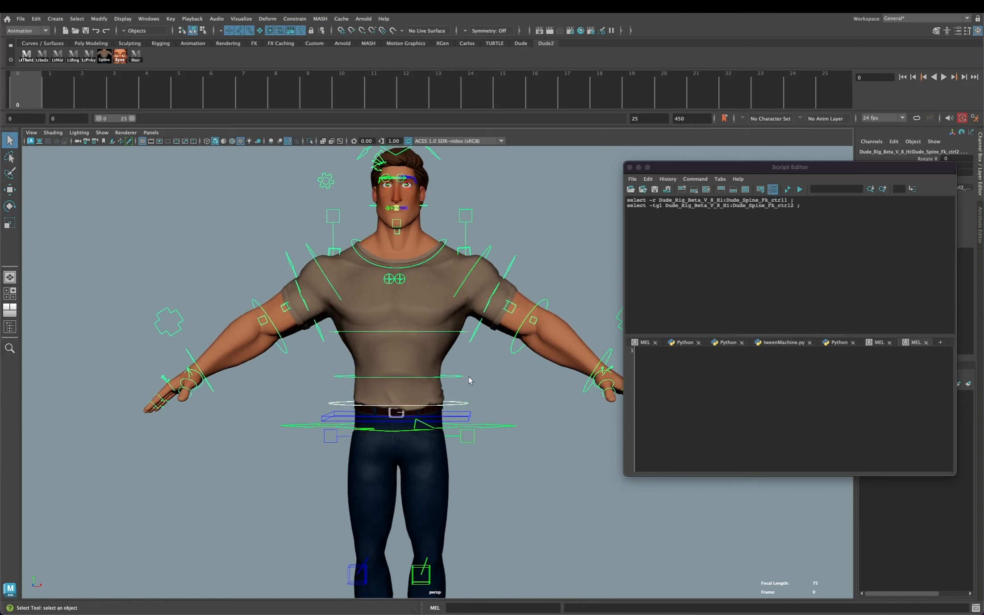
shift+click(336, 333)
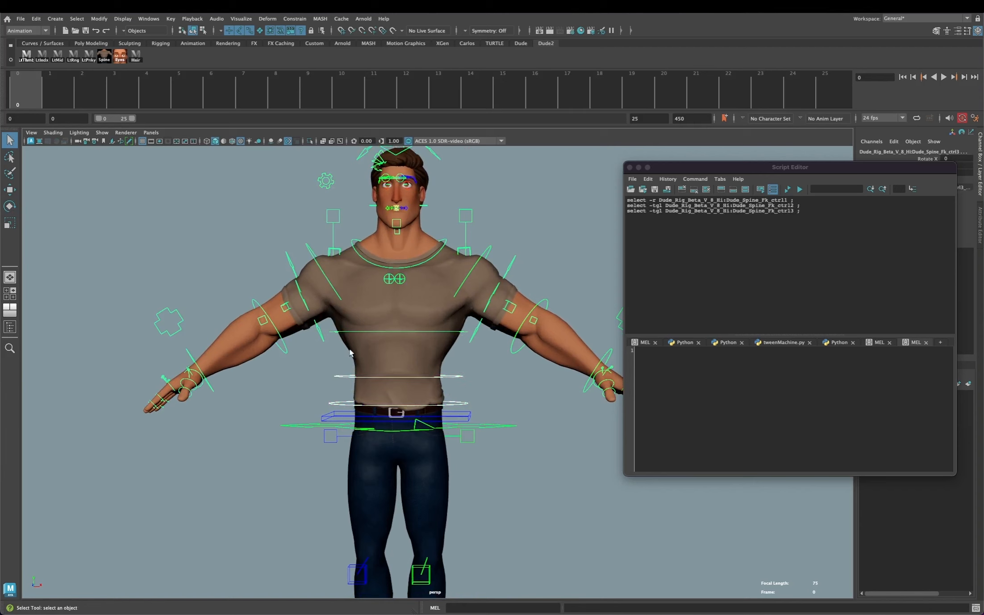
Step: Highlight the three recorded spine selection commands and add them to the Dude2 shelf as a MEL button
click(804, 215)
drag(802, 212, 627, 201)
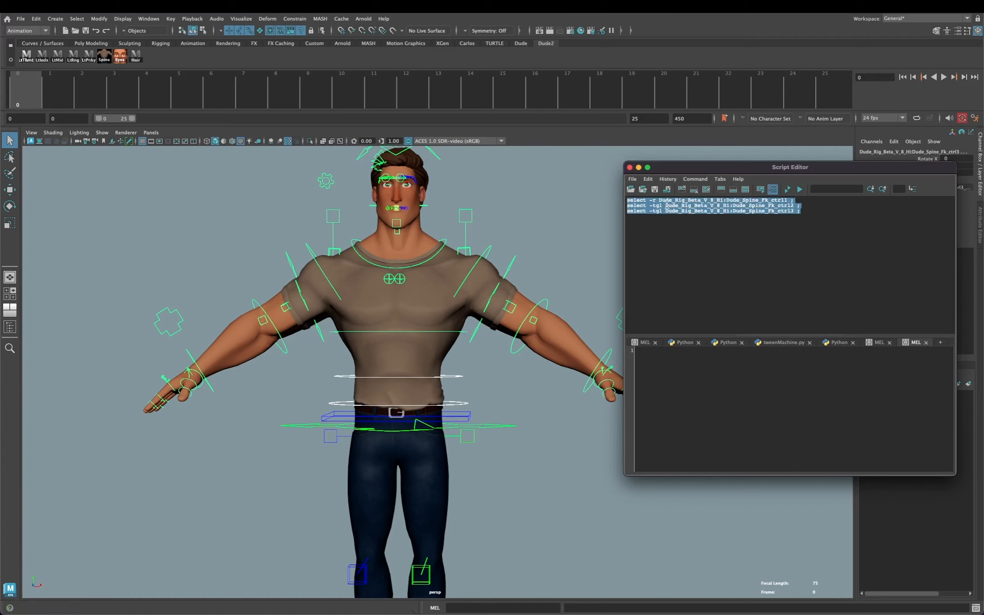
drag(662, 203, 556, 62)
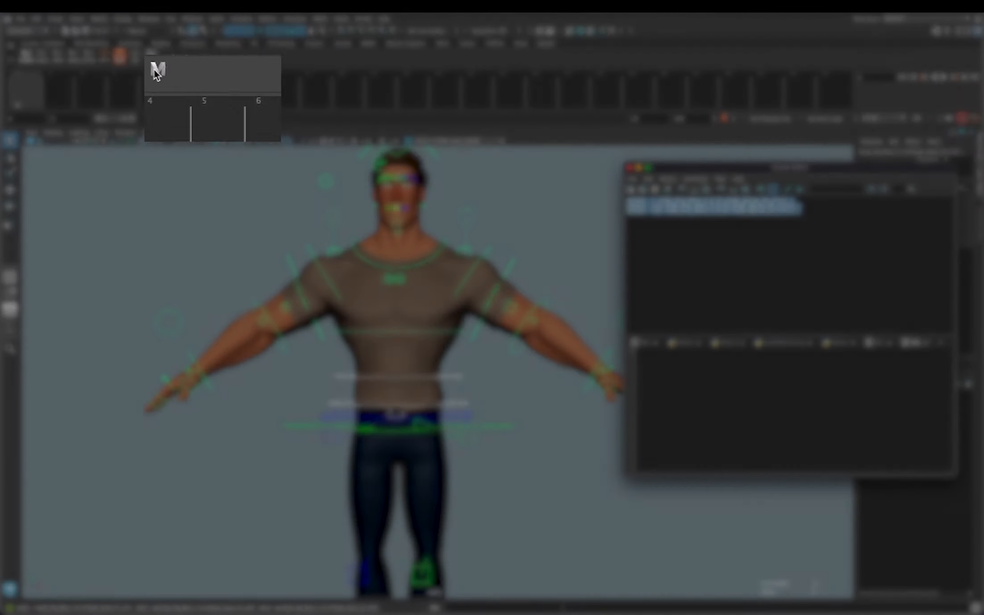
Step: Give the new MEL shelf button the icon label Spine and the tooltip Select Spine, and save all shelves
right_click(151, 54)
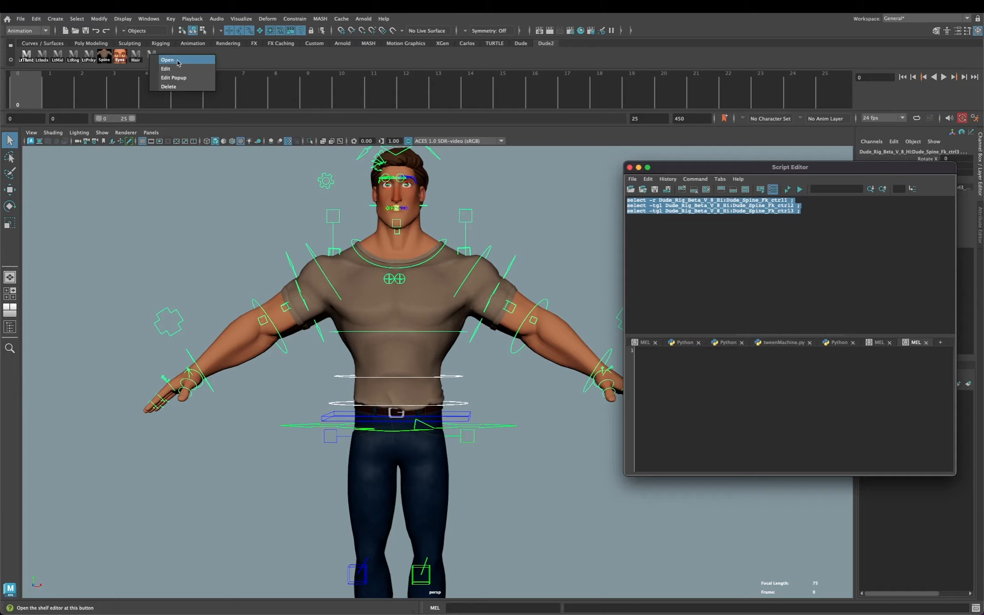
click(172, 60)
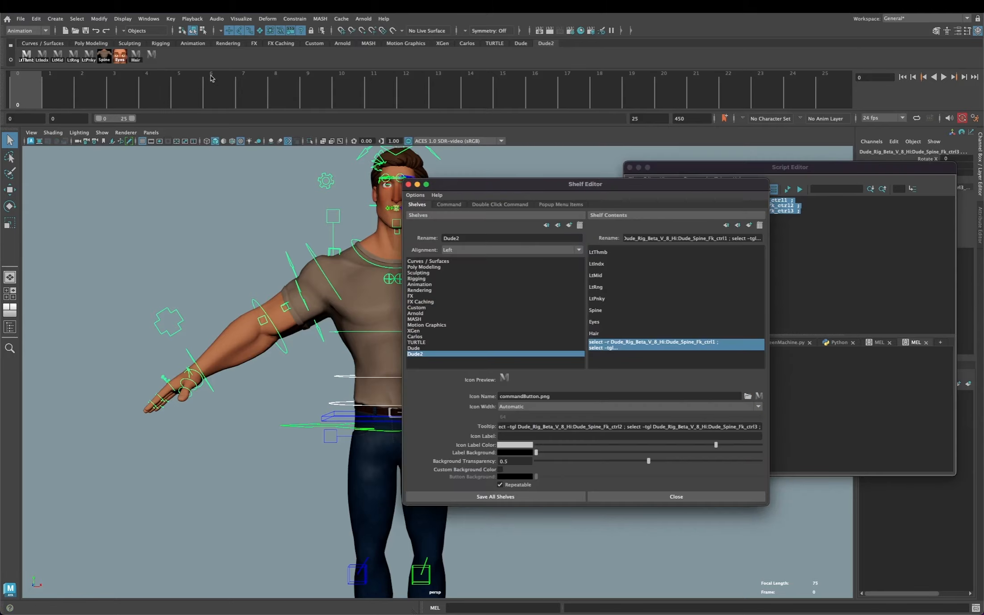
click(518, 436)
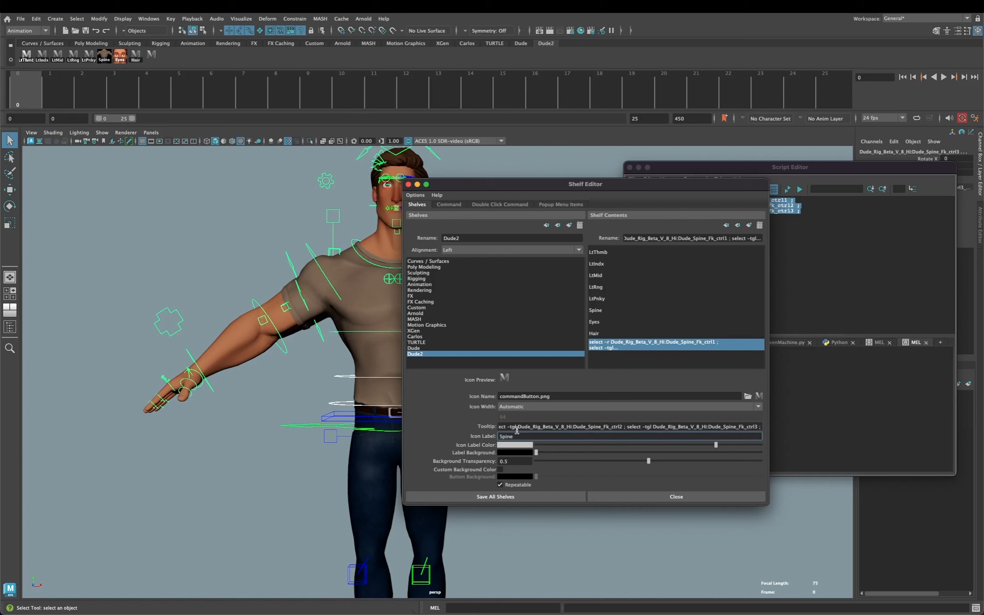
click(526, 427)
key(super+a)
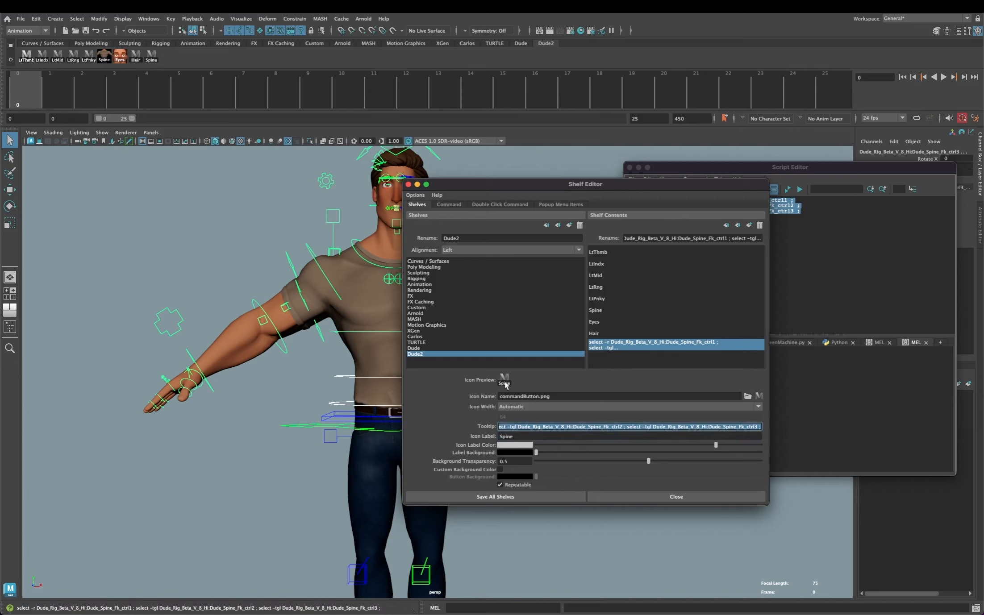
text(Select Spine)
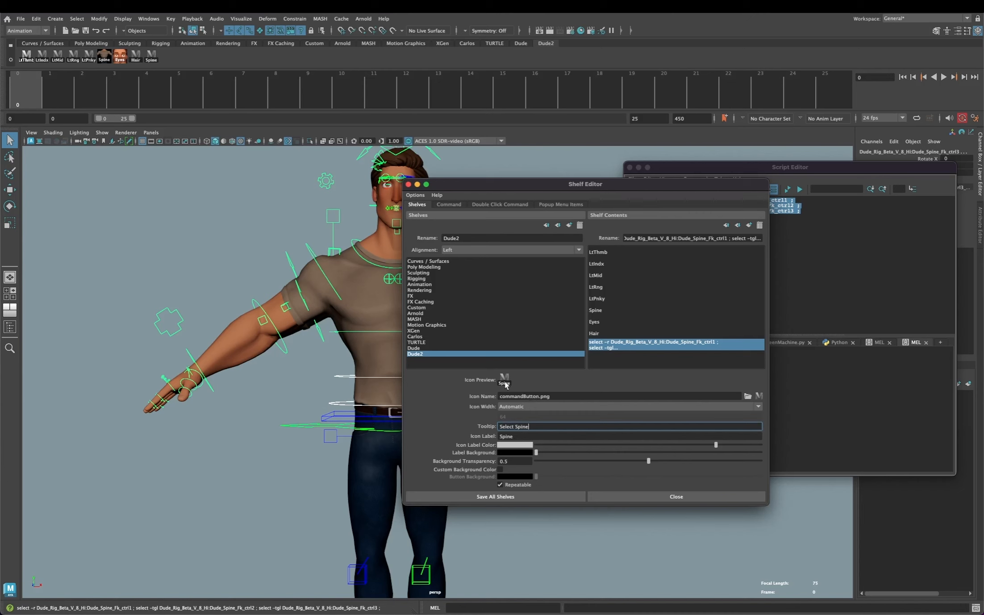
click(502, 497)
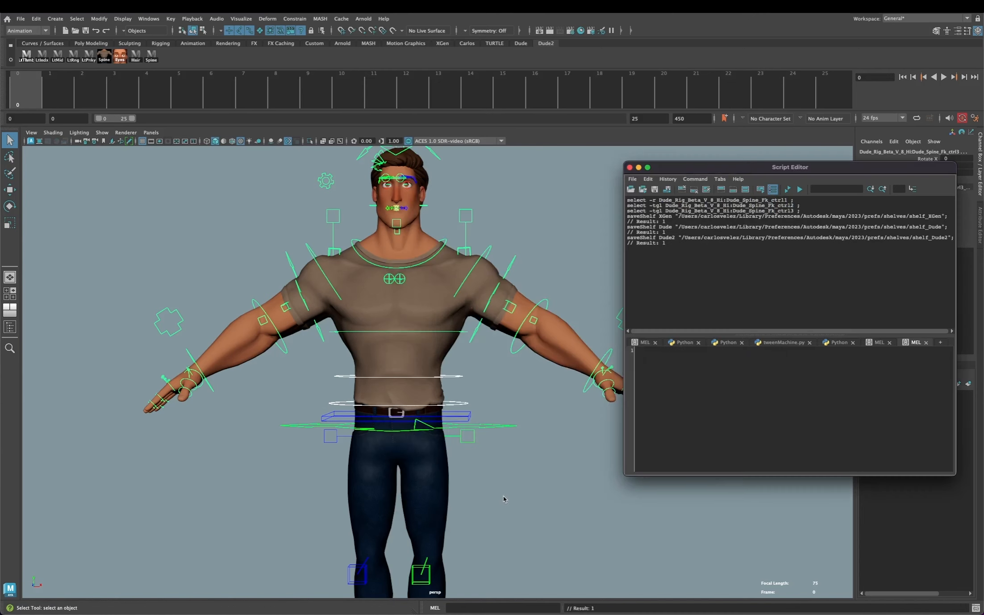
Step: Clear the selection and test the new MEL Spine shelf button on the rig, leaving nothing selected
click(531, 405)
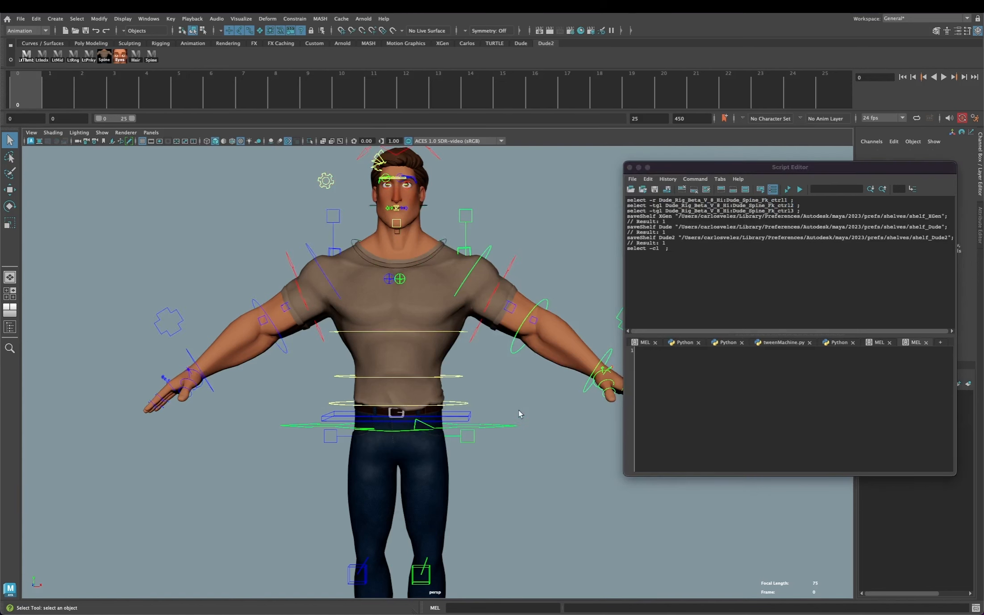
click(152, 57)
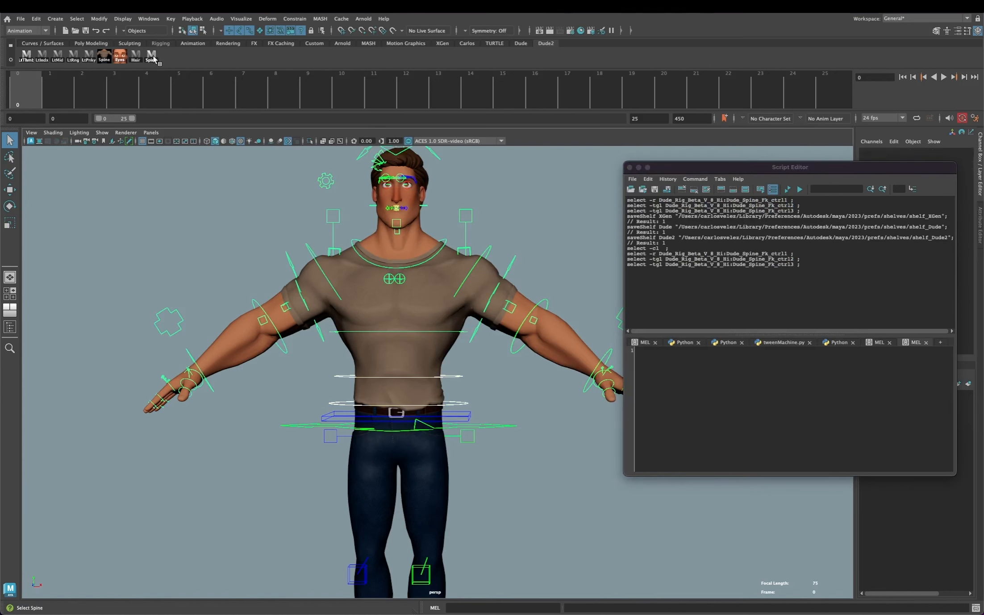
click(235, 203)
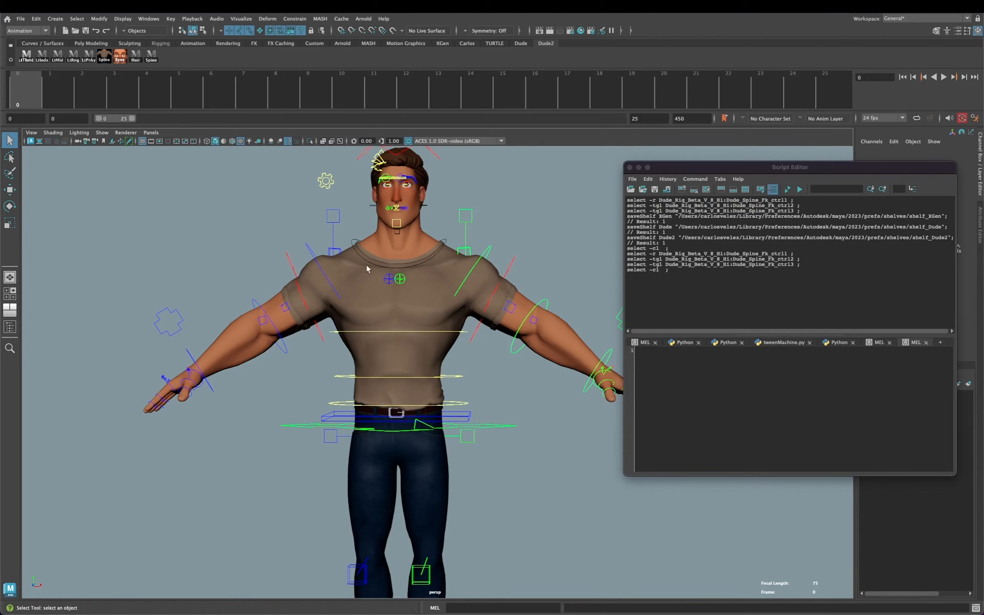
Step: Clear the Script Editor history and select the three left thumb controls from tip to base so their selection commands are recorded
alt+drag(538, 406, 543, 407)
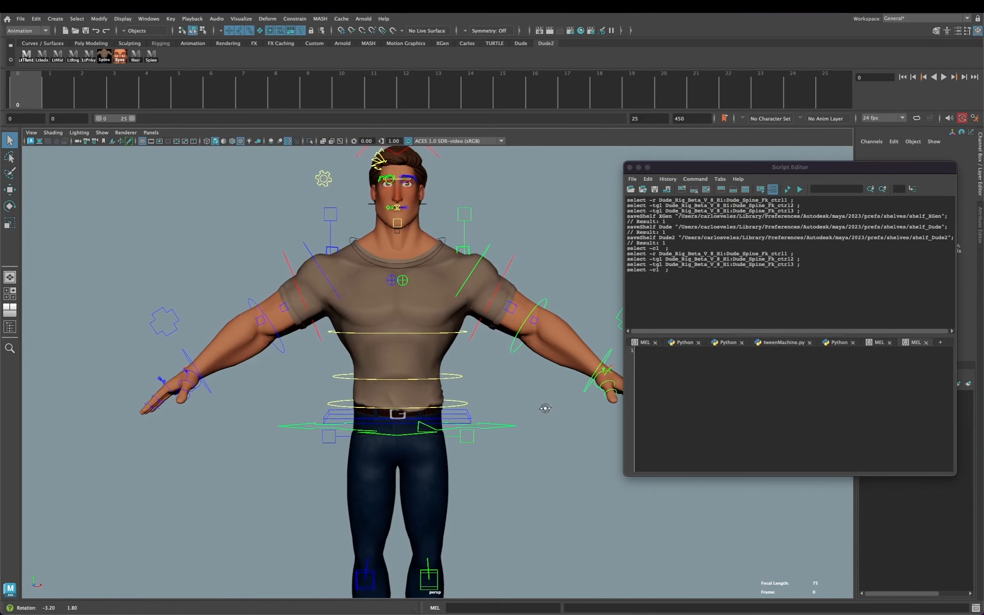
alt+middle_drag(523, 393, 416, 358)
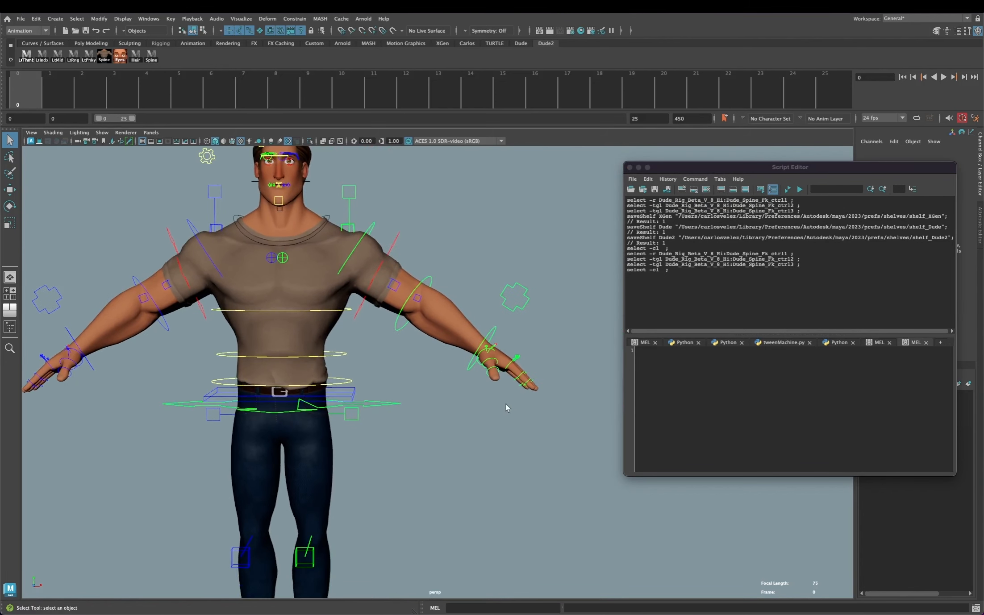
scroll(519, 397, up, 10)
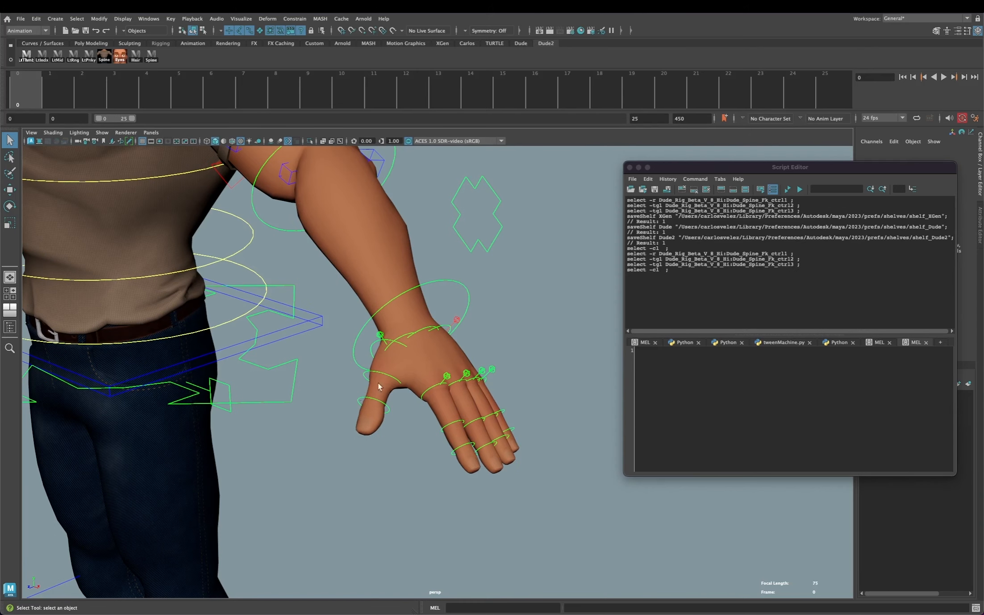
click(684, 189)
click(359, 397)
shift+click(367, 374)
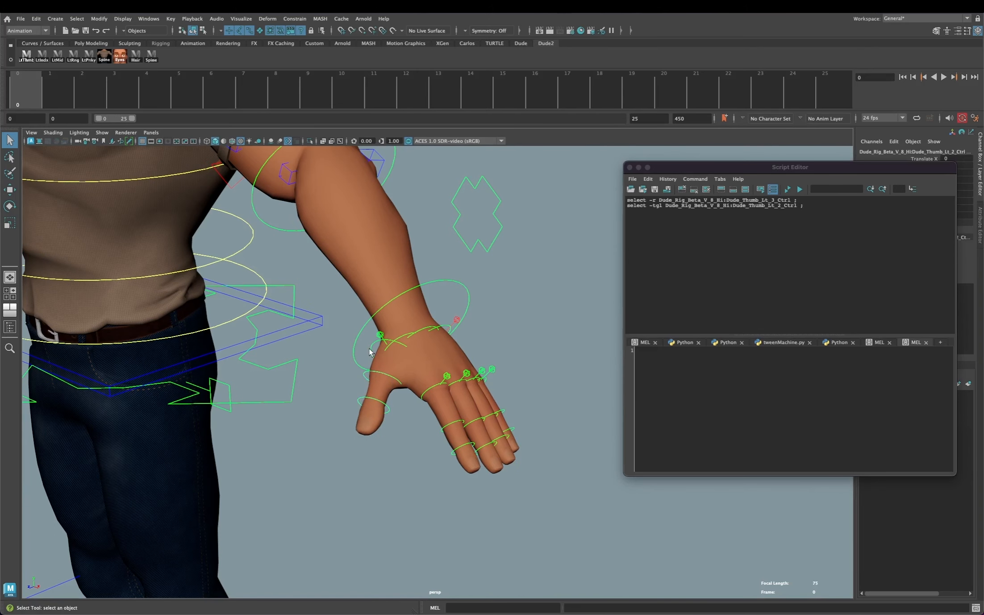
shift+click(368, 353)
Step: Highlight the three recorded left thumb selection commands and add them to the Dude2 shelf as a MEL button
drag(804, 211, 628, 199)
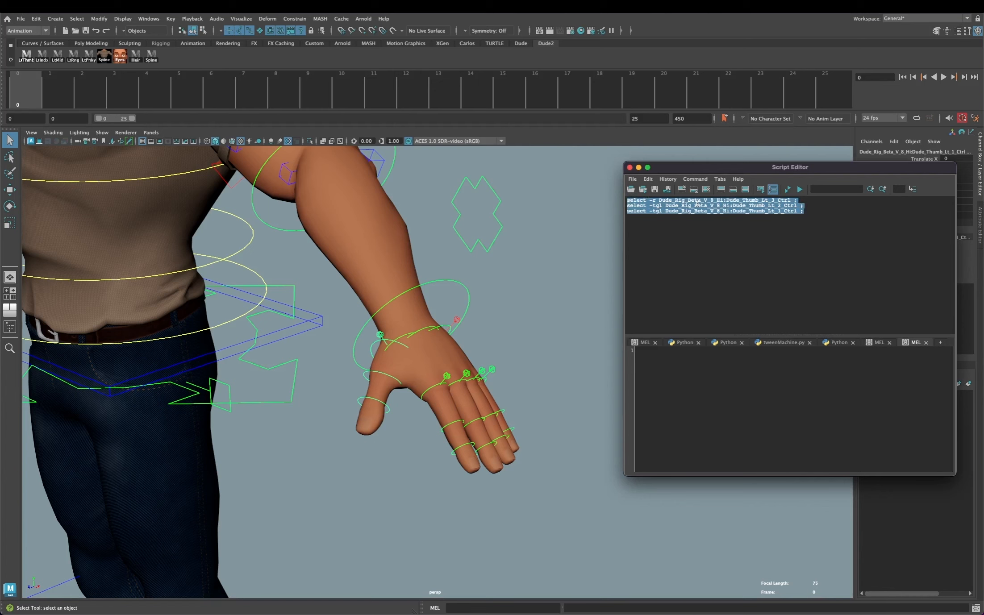
middle_drag(698, 203, 593, 59)
click(660, 318)
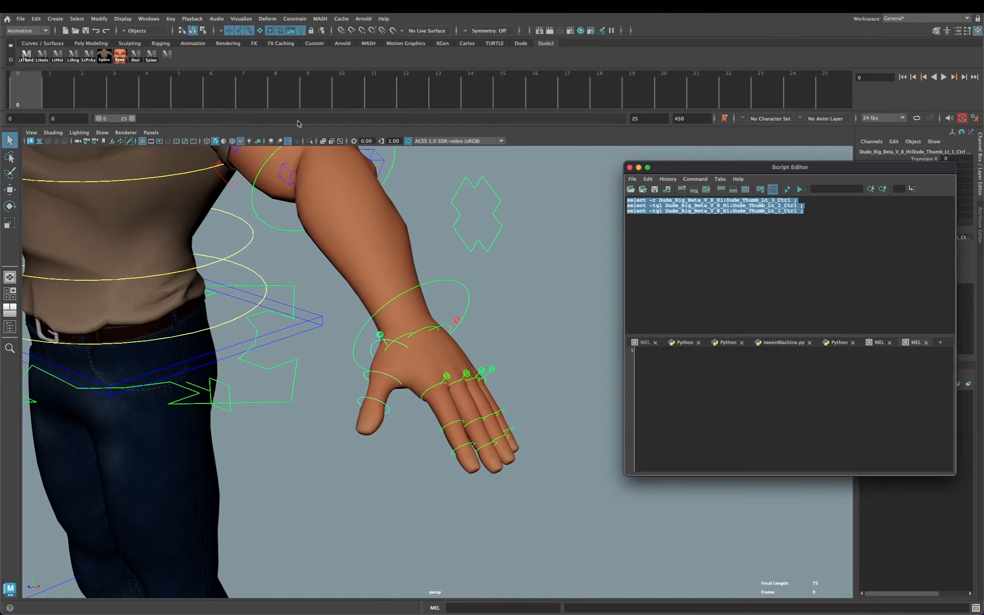
Step: Give the new thumb shelf button the icon label LtThmb and the tooltip Select Left Thumb, and save all shelves
right_click(168, 55)
click(188, 62)
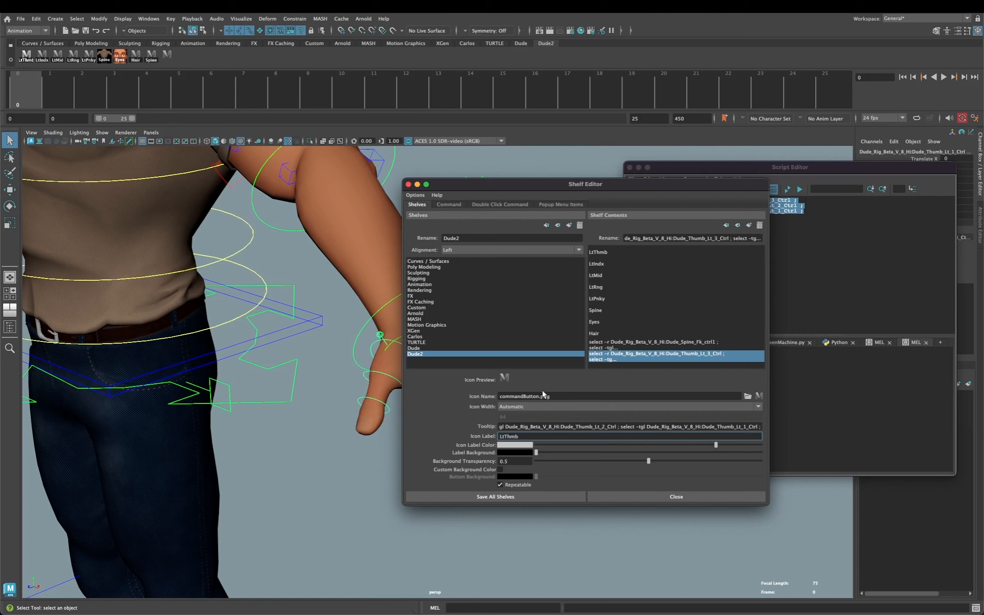
key(shift+Tab)
text(Select )
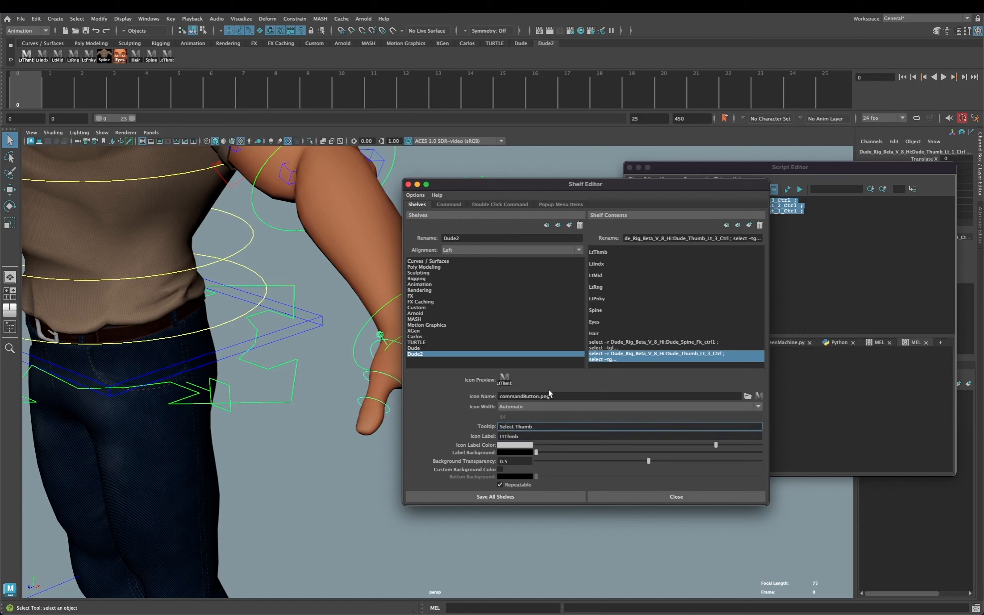
text(Left)
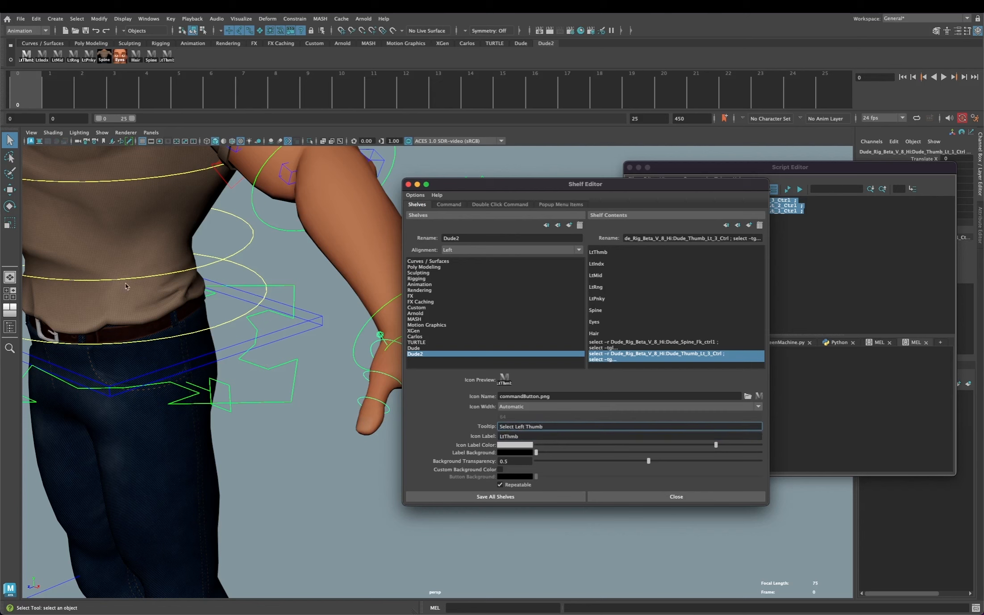
click(528, 497)
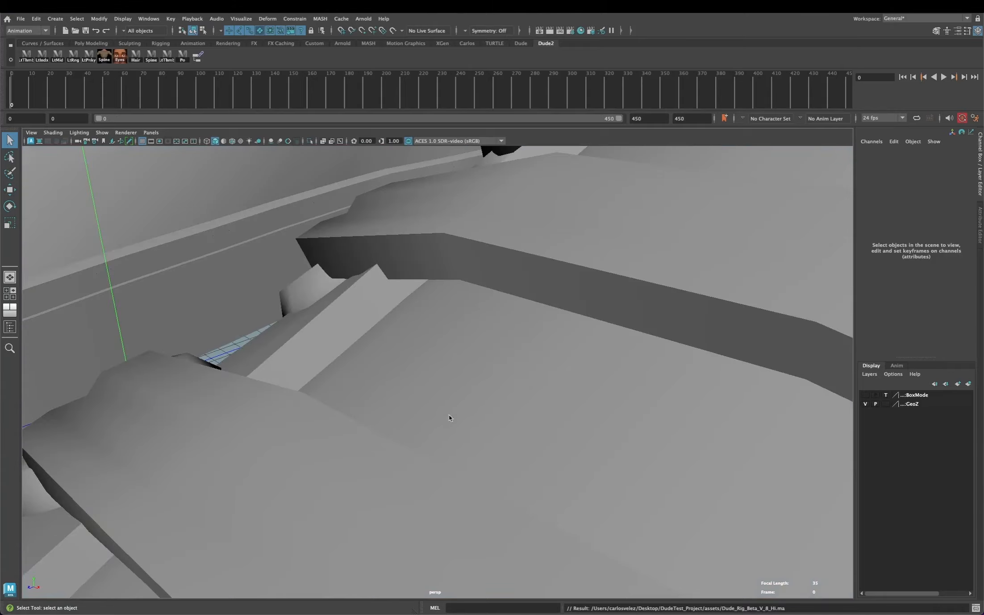
Step: Frame the whole character rig in the newly opened scene with smooth shading and exclude surface objects from selection
key(a)
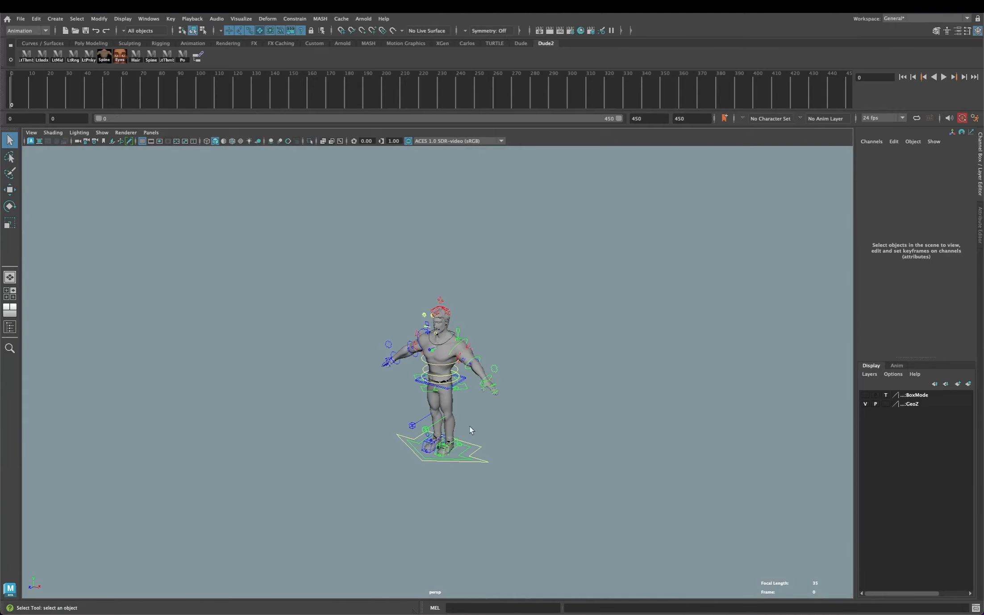
alt+drag(470, 426, 518, 420)
alt+right_drag(438, 413, 634, 469)
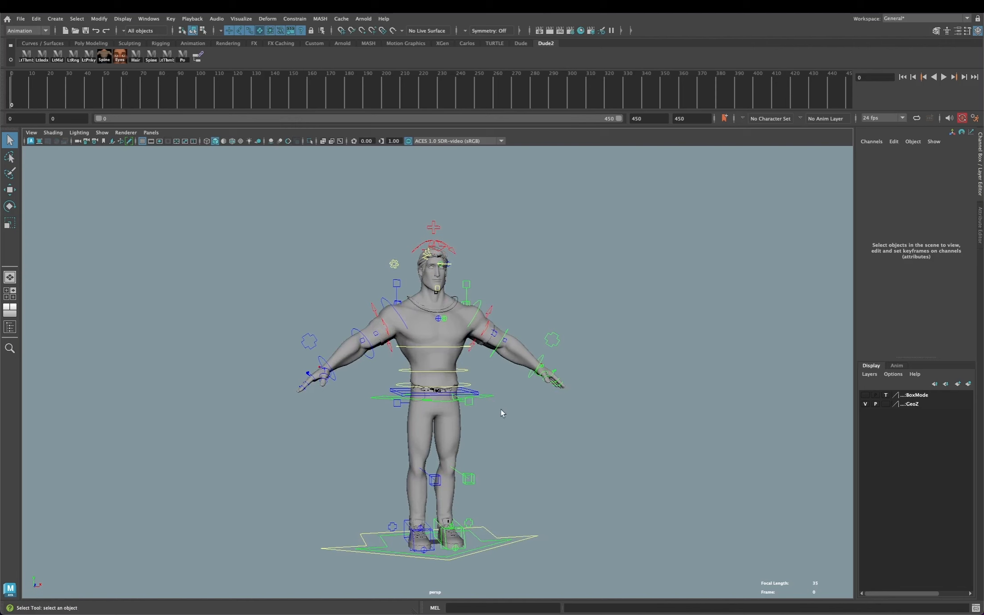
key(5)
mouse_move(520, 425)
alt+right_down()
mouse_move(519, 440)
mouse_move(618, 441)
alt+right_up()
alt+drag(544, 454, 525, 453)
alt+middle_drag(527, 417, 507, 455)
alt+right_drag(507, 455, 558, 451)
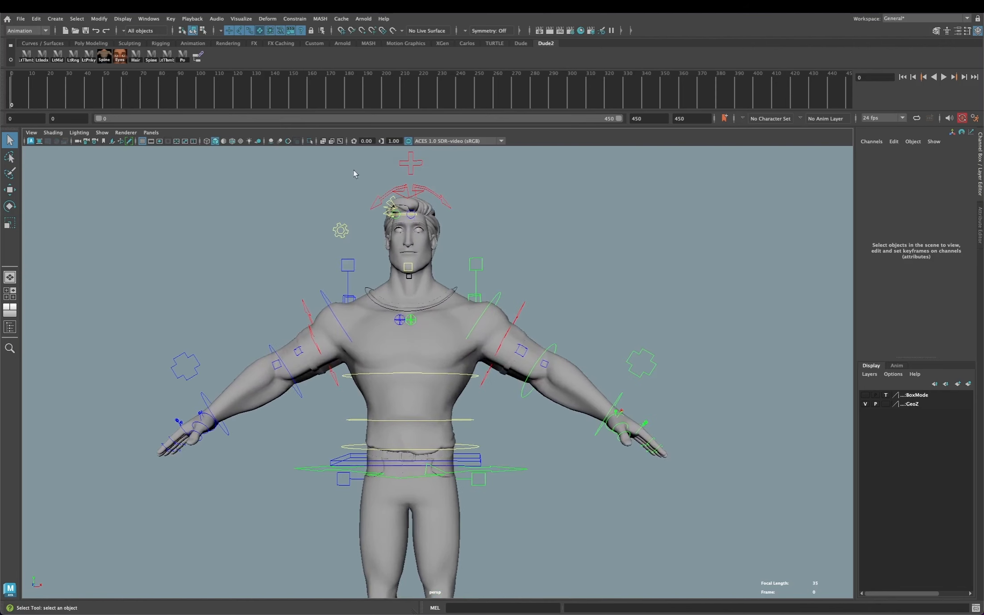
click(260, 30)
Step: Test the LtThmb, LtMid and Eyes quick select buttons and the MEL Spine button on the rig in this scene
alt+drag(583, 305, 568, 299)
alt+middle_drag(567, 296, 589, 305)
alt+right_drag(560, 290, 576, 305)
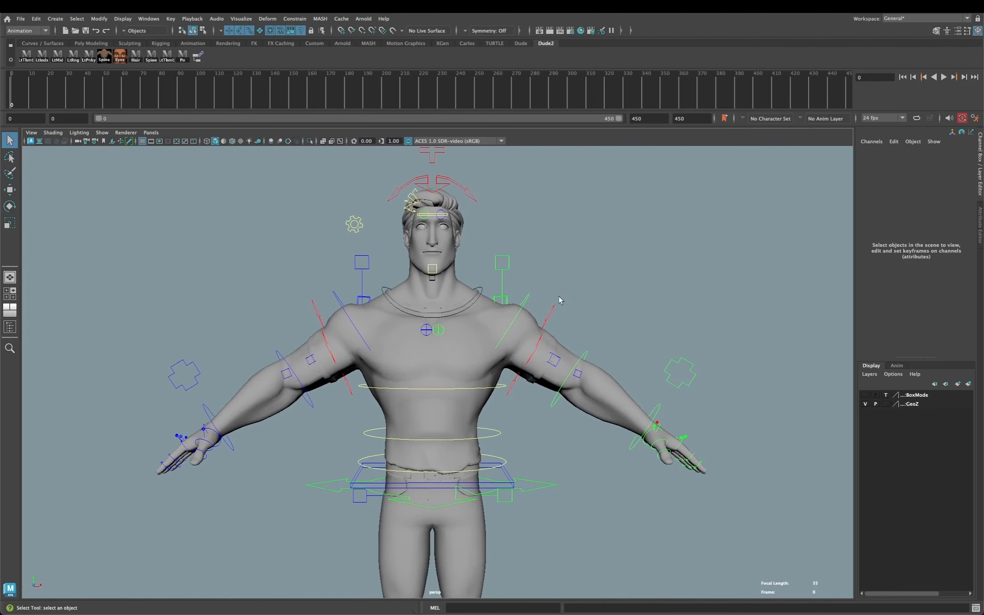
alt+middle_drag(559, 298, 569, 308)
click(28, 60)
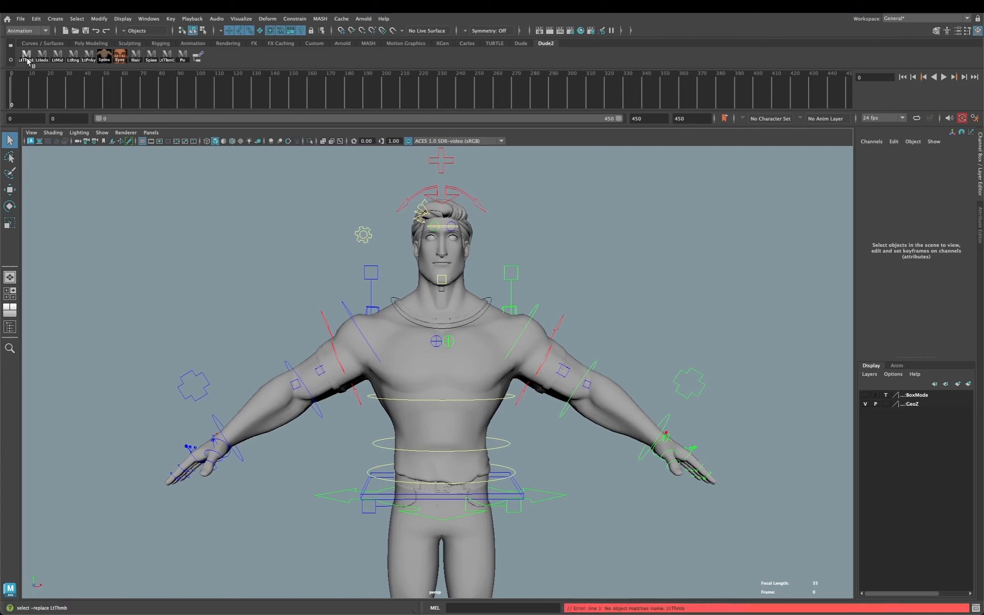
click(58, 57)
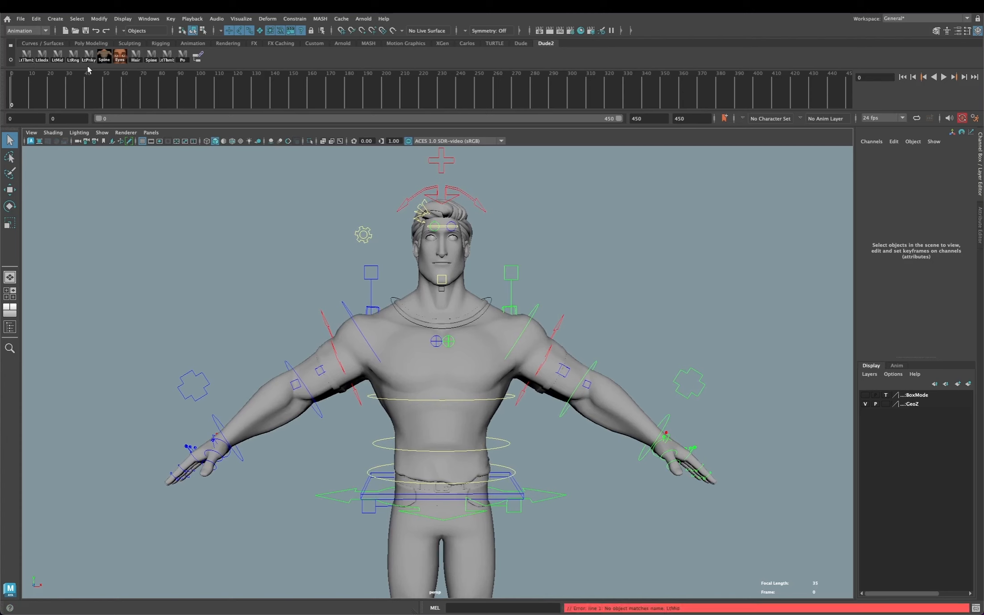
click(120, 57)
click(152, 57)
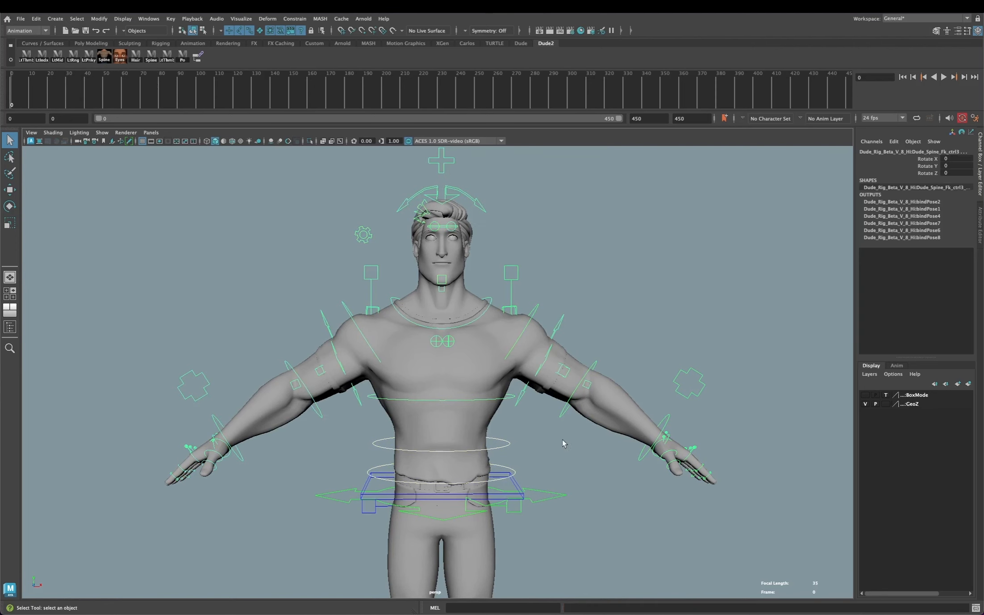
Step: Try rotating the three selected spine controls together and undo the last rotations
alt+drag(555, 429, 551, 437)
alt+middle_drag(544, 425, 555, 358)
key(e)
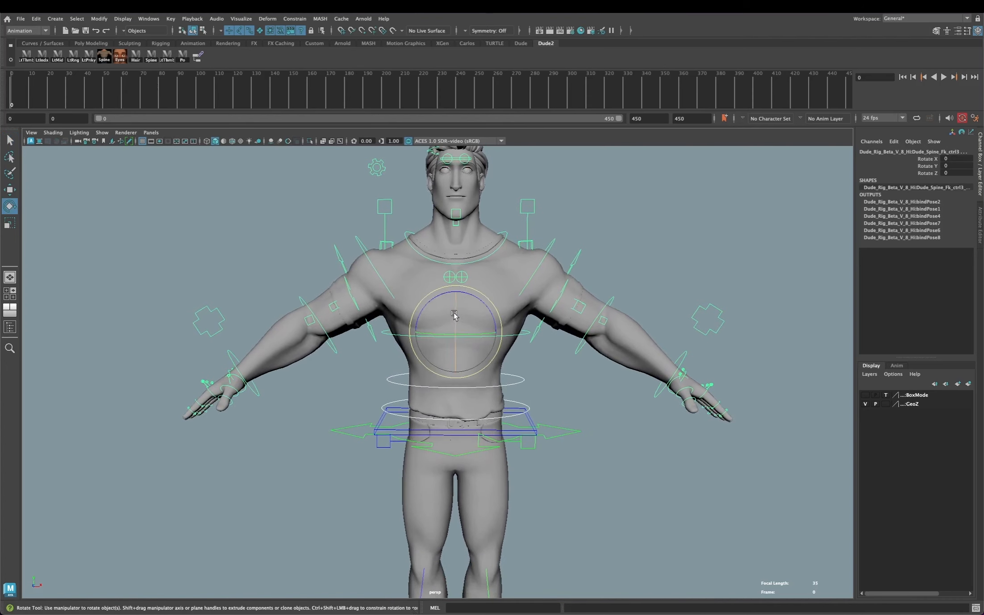
drag(450, 325, 469, 304)
key(ctrl+z)
key(ctrl+z)
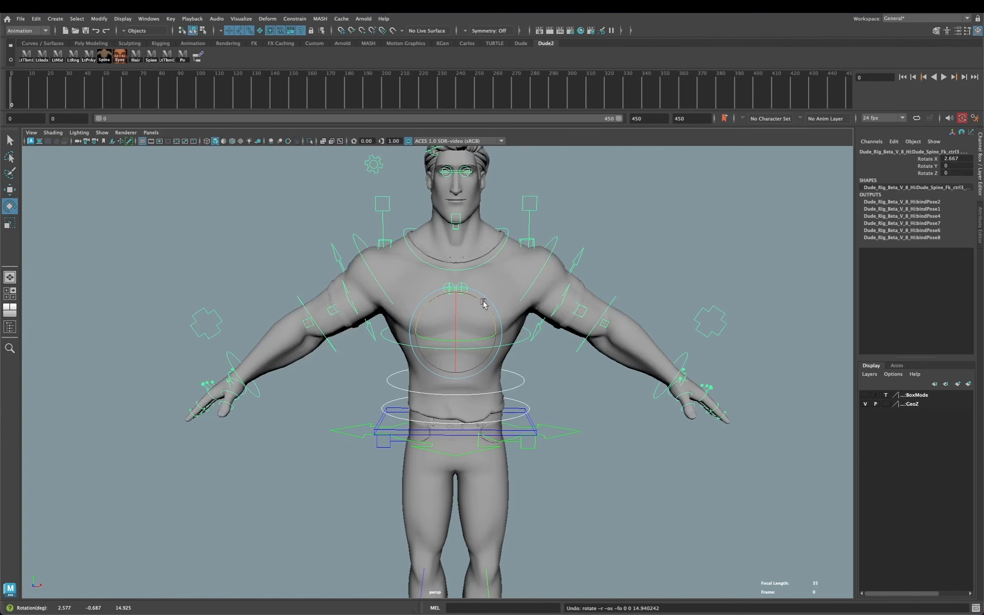
Step: Test the MEL left thumb shelf button and inspect the left hand's controls
click(167, 61)
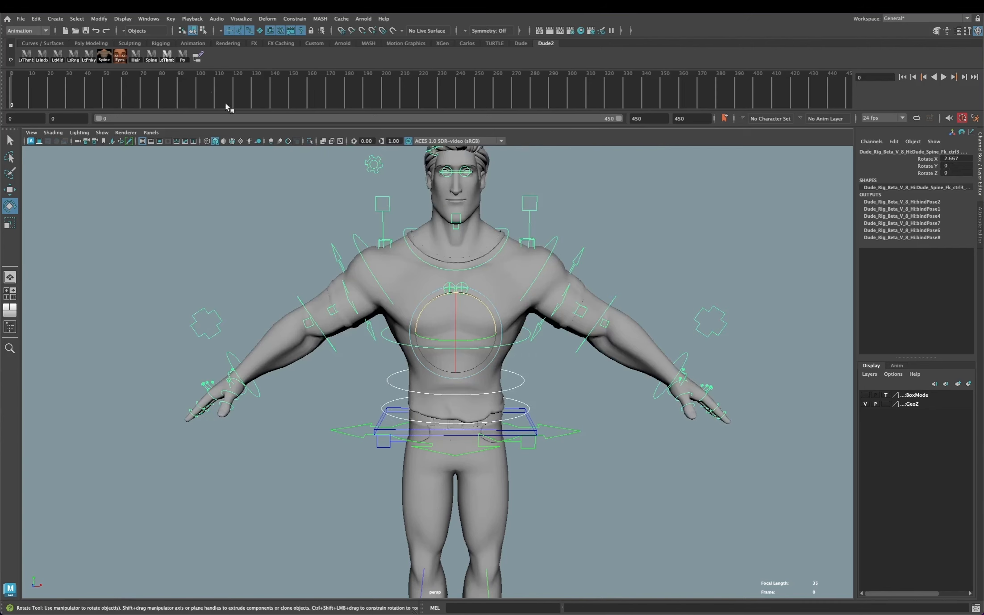
alt+drag(764, 429, 597, 404)
alt+drag(699, 382, 750, 383)
alt+drag(691, 349, 587, 295)
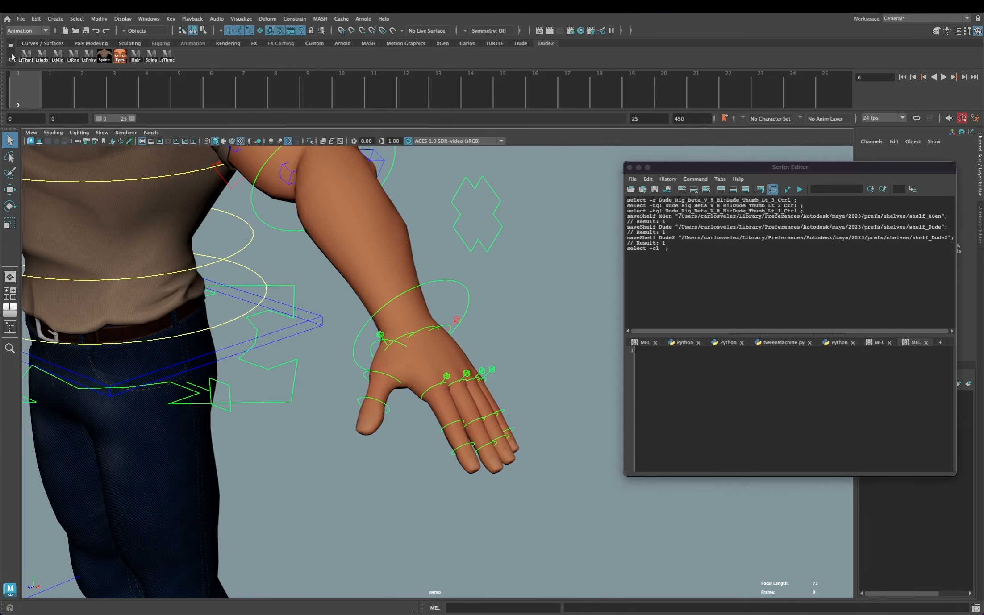
Step: Save all shelves in the original scene
click(12, 55)
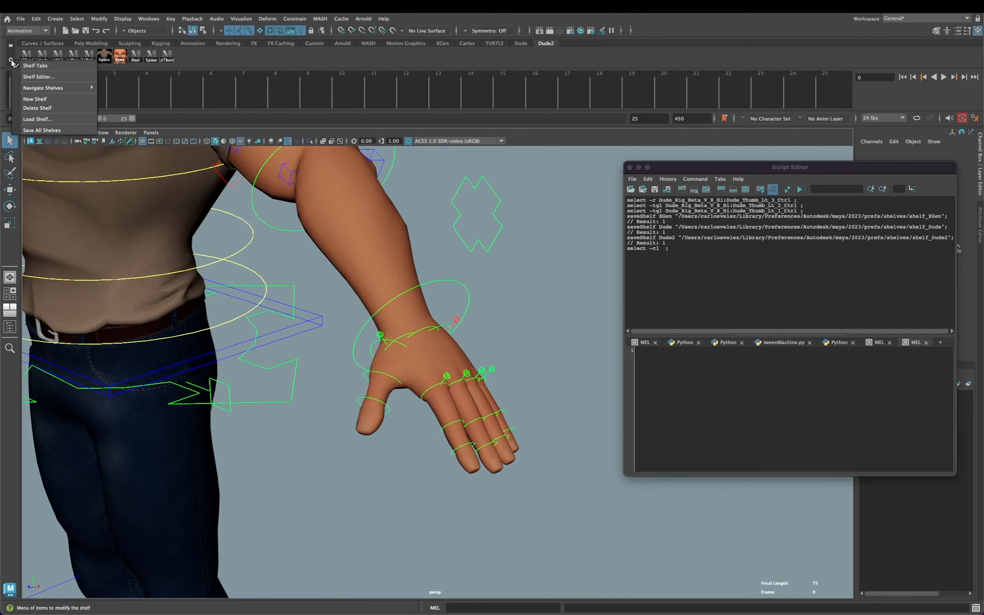
mouse_move(44, 87)
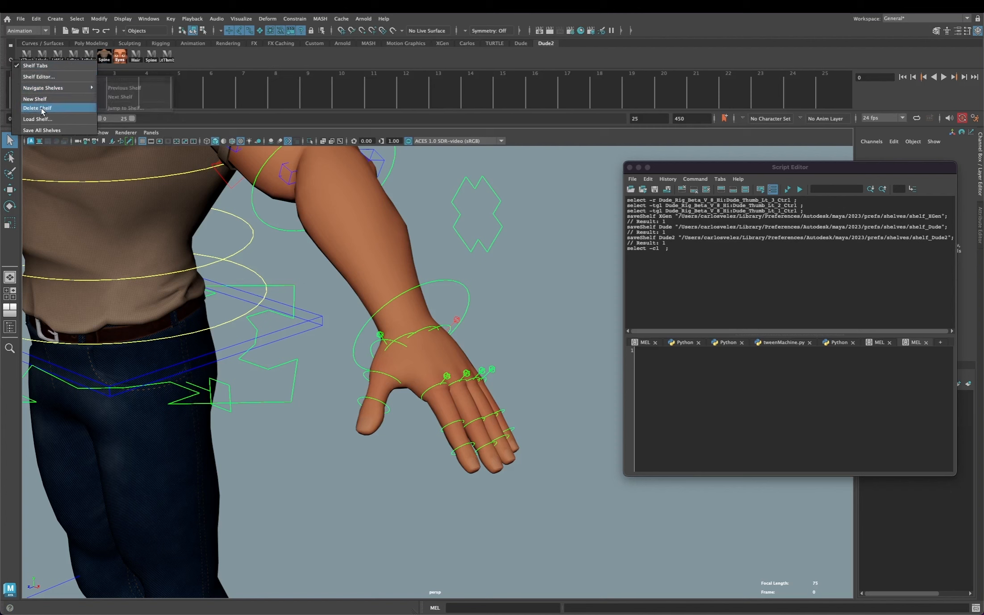
click(46, 130)
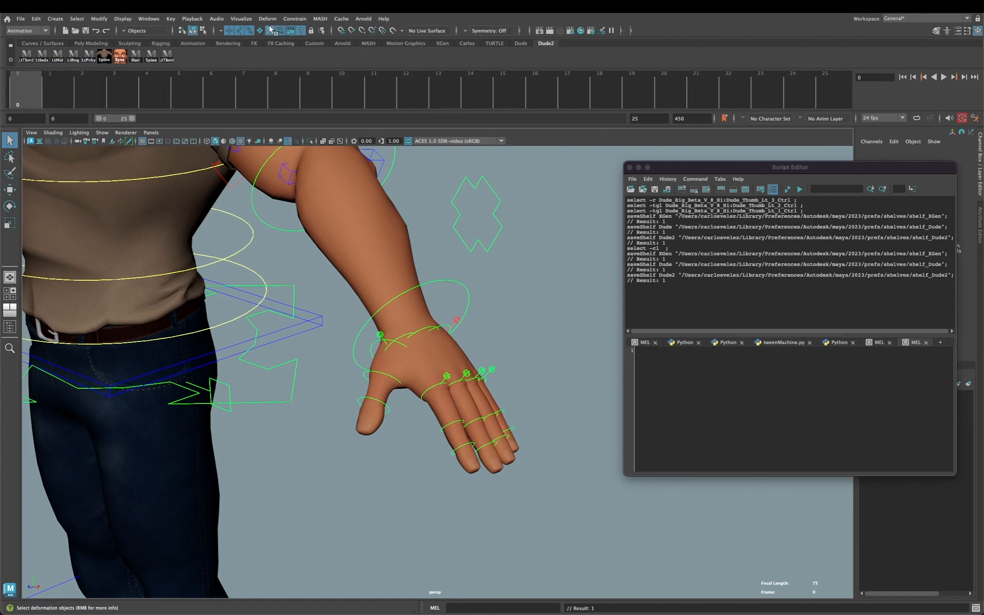
Step: Add the Playblast options command to the Dude2 shelf, and test its button by opening and closing the Playblast Options window
click(193, 19)
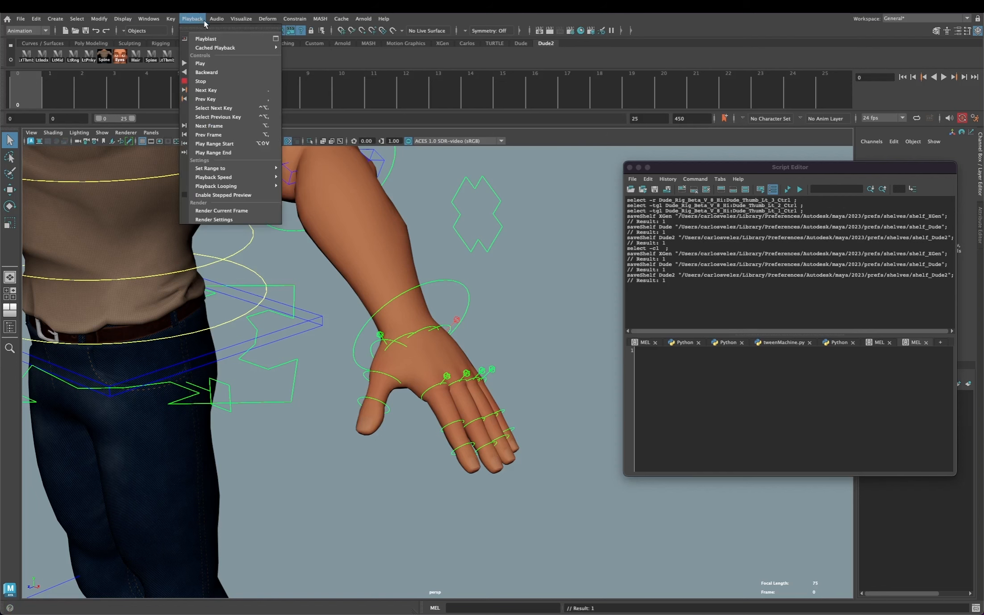
ctrl+shift+click(276, 39)
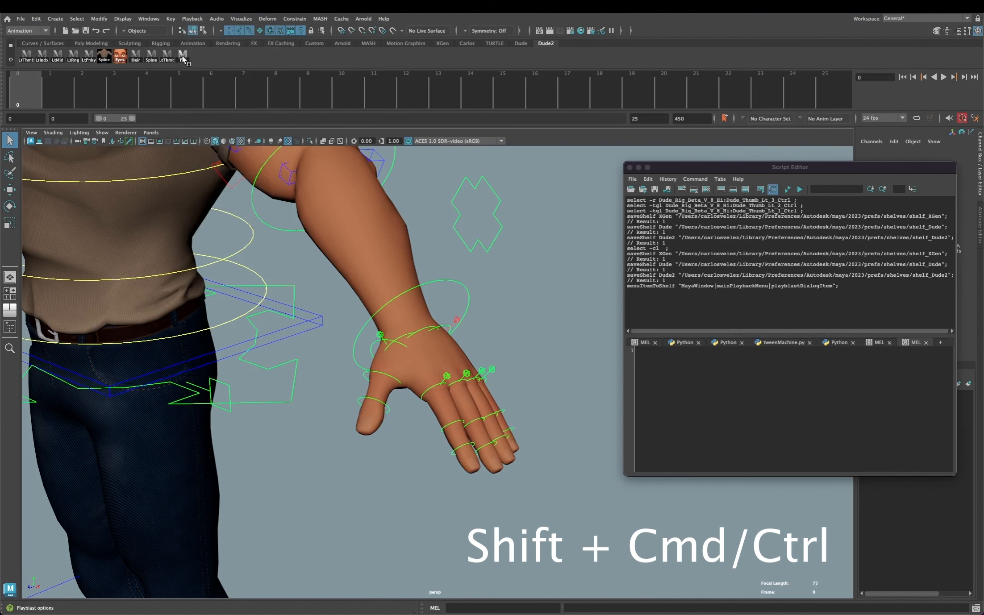
click(182, 56)
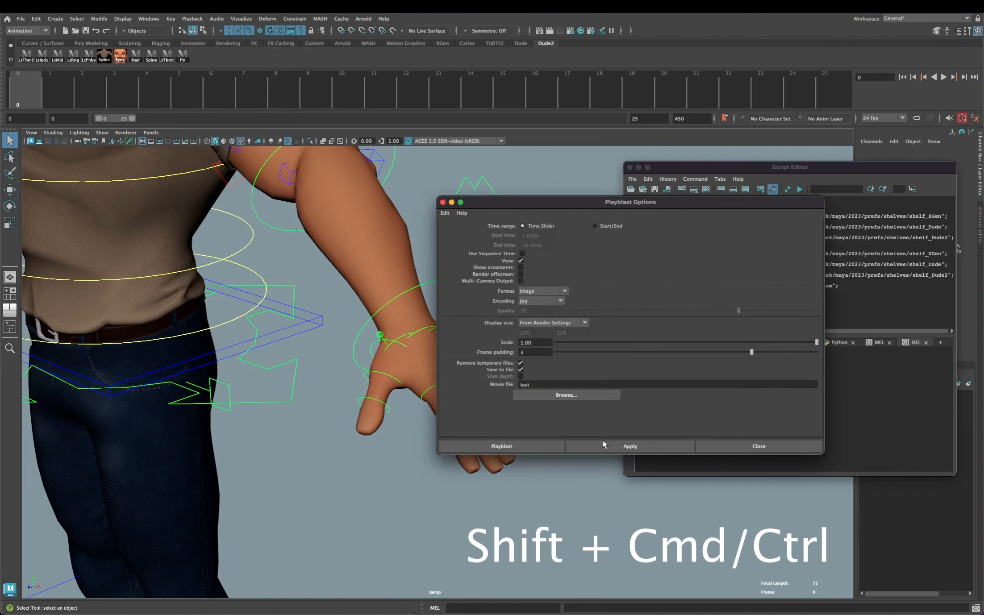
click(443, 203)
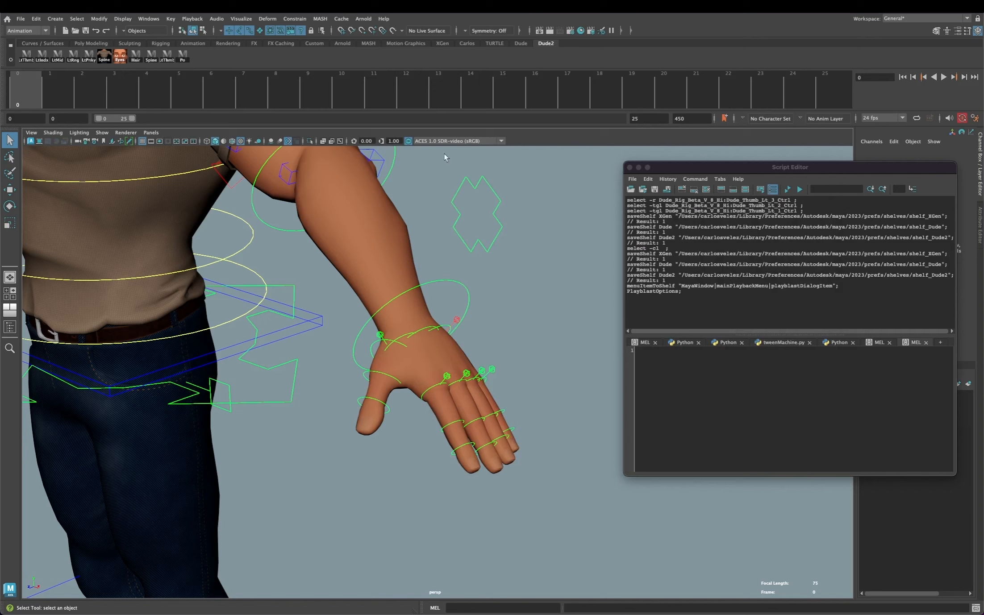
Step: Add the Parent constraint options command to the Dude2 shelf, and test its button by opening and closing the options window
click(302, 20)
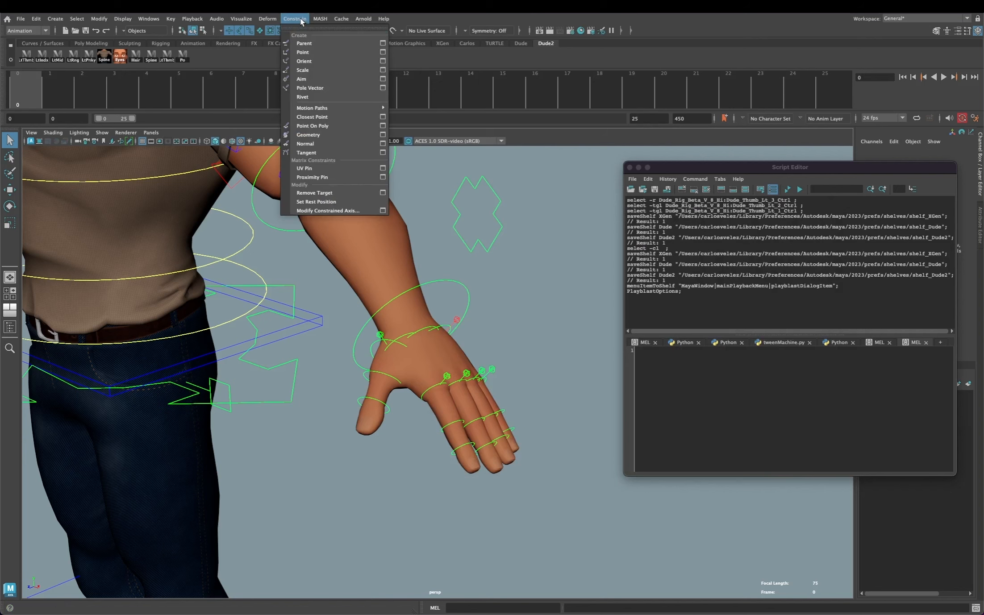
ctrl+shift+click(383, 43)
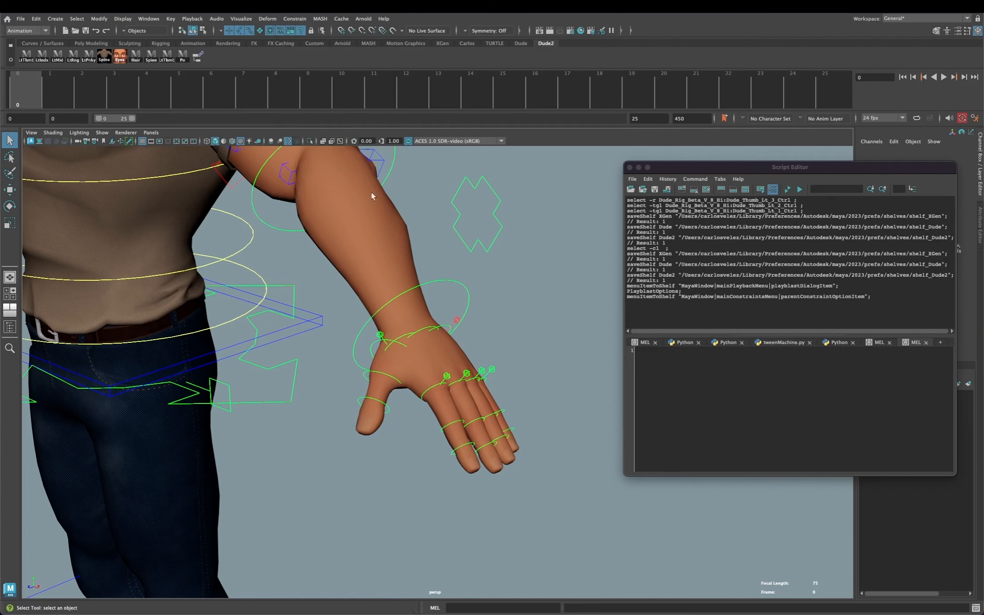
click(197, 57)
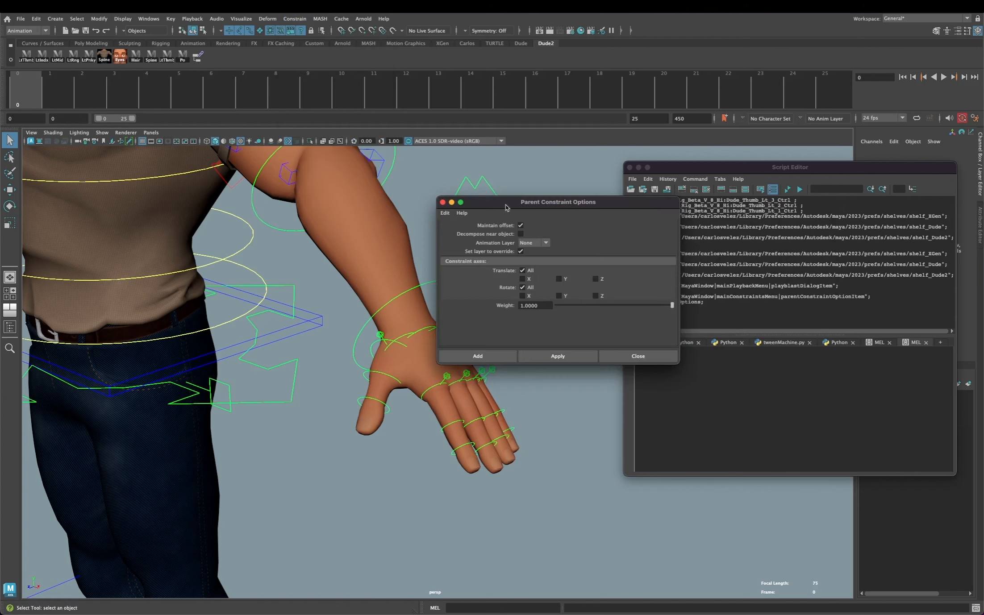
drag(507, 207, 503, 192)
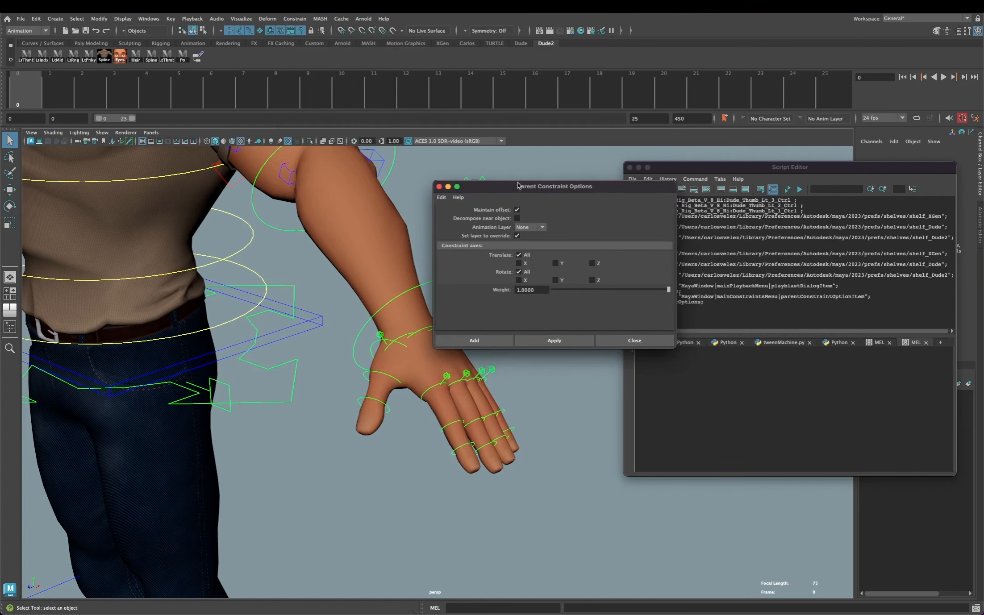
click(439, 187)
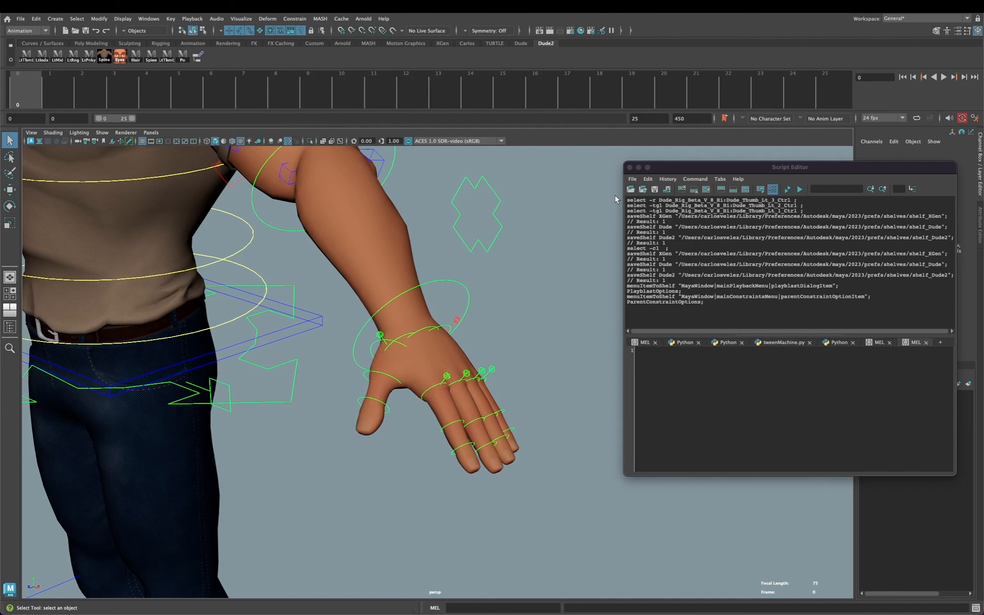
Step: Close the Script Editor and bring the full character rig back into view
click(630, 167)
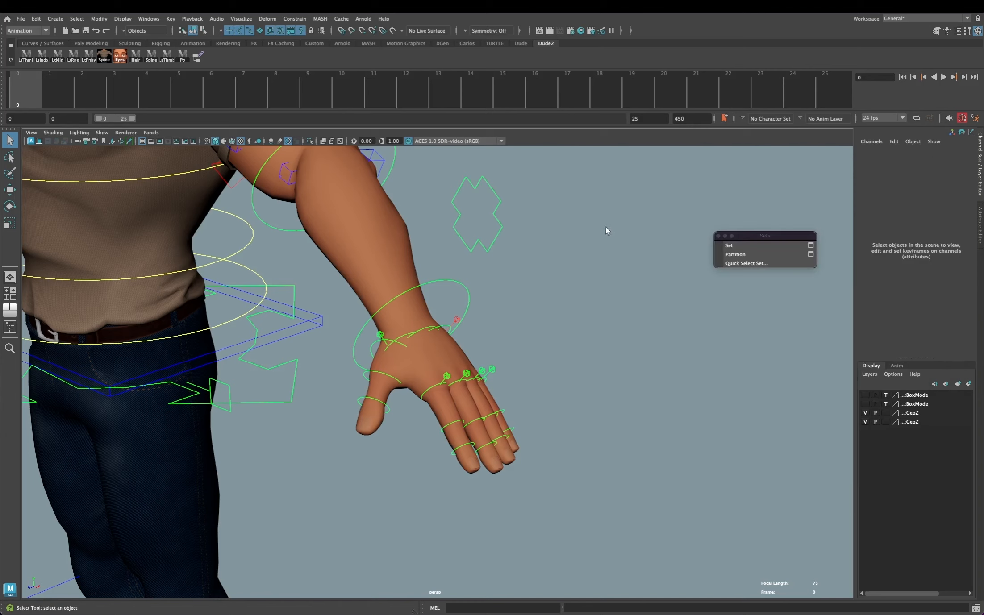
alt+right_drag(569, 363, 162, 348)
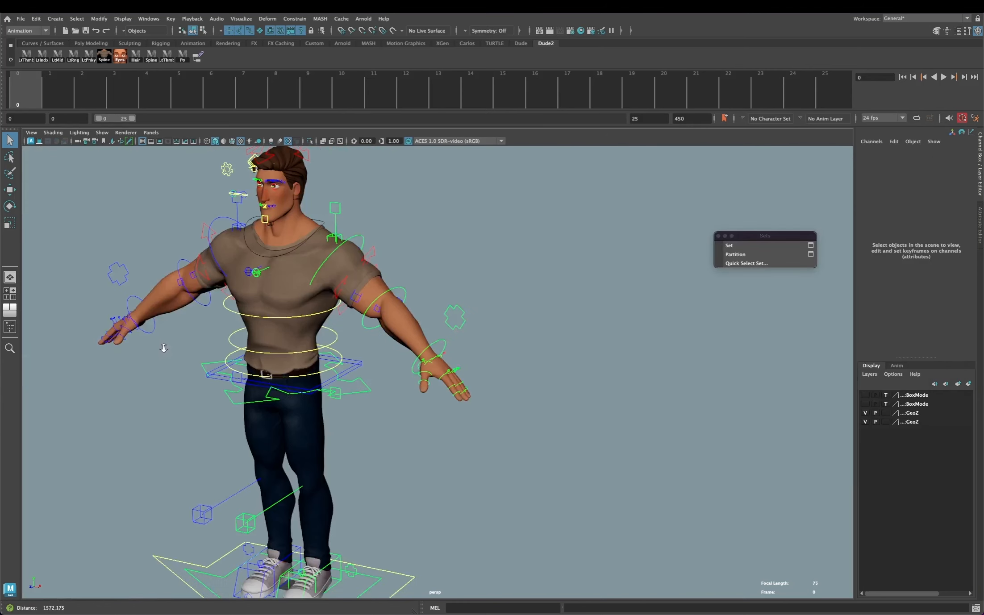
alt+middle_drag(163, 348, 463, 308)
mouse_move(462, 308)
alt+mouse_down()
mouse_move(498, 324)
mouse_move(471, 304)
alt+mouse_up()
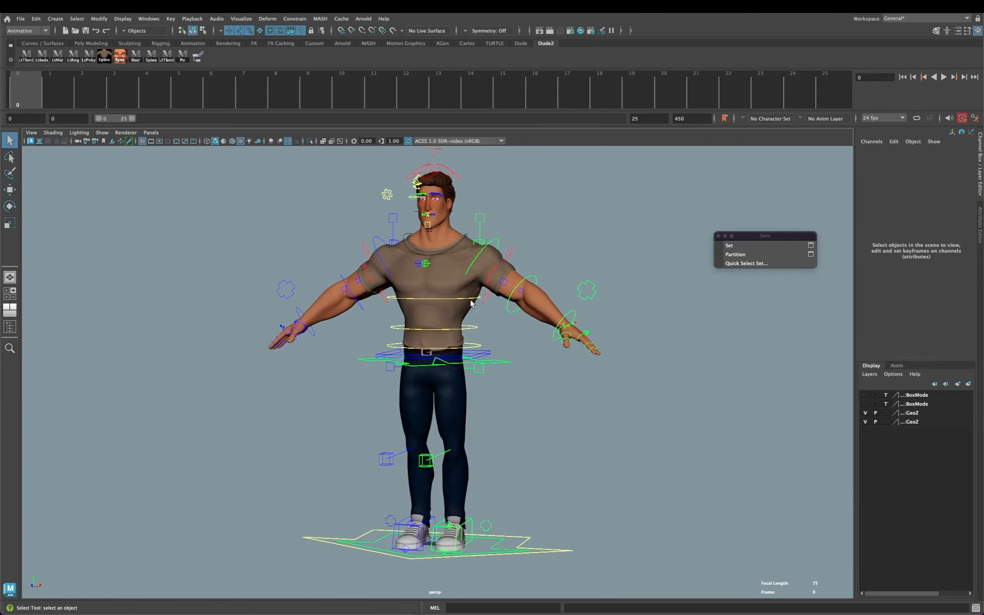